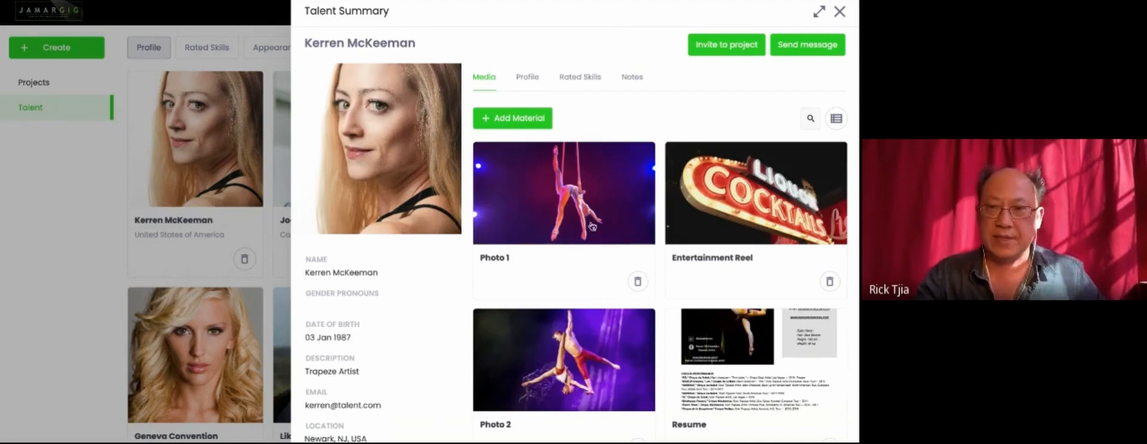
Open the trapeze artist's talent profile and examine the Additional Info, Appearance and System Info sections
click(532, 77)
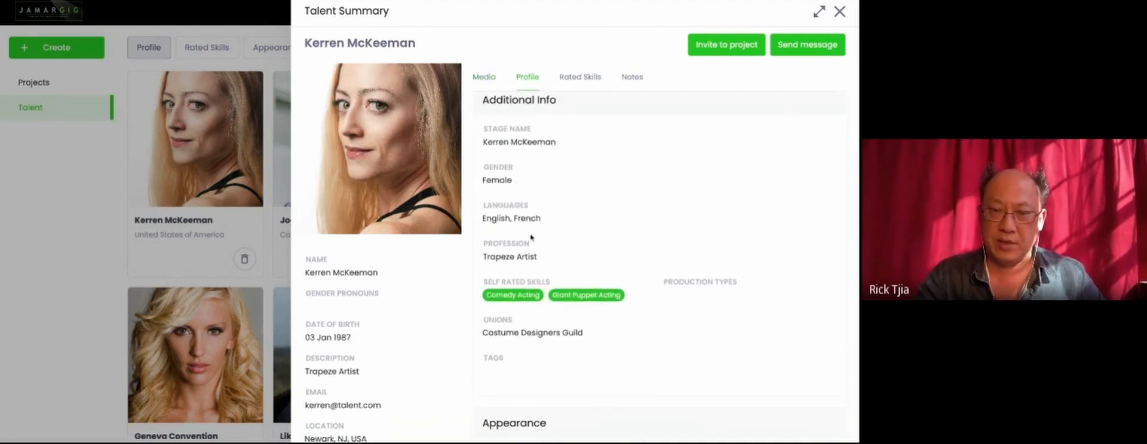
scroll(531, 238, down, 5)
scroll(530, 238, up, 1)
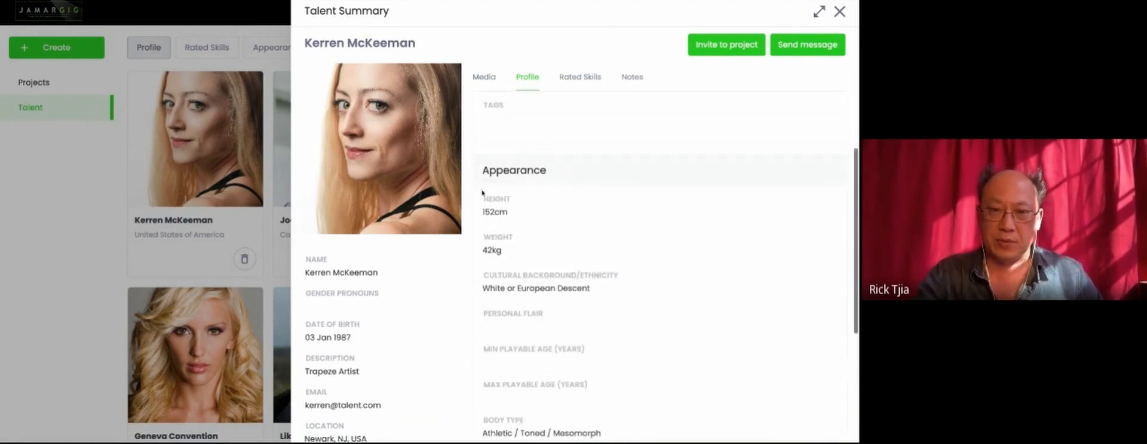
scroll(539, 238, down, 3)
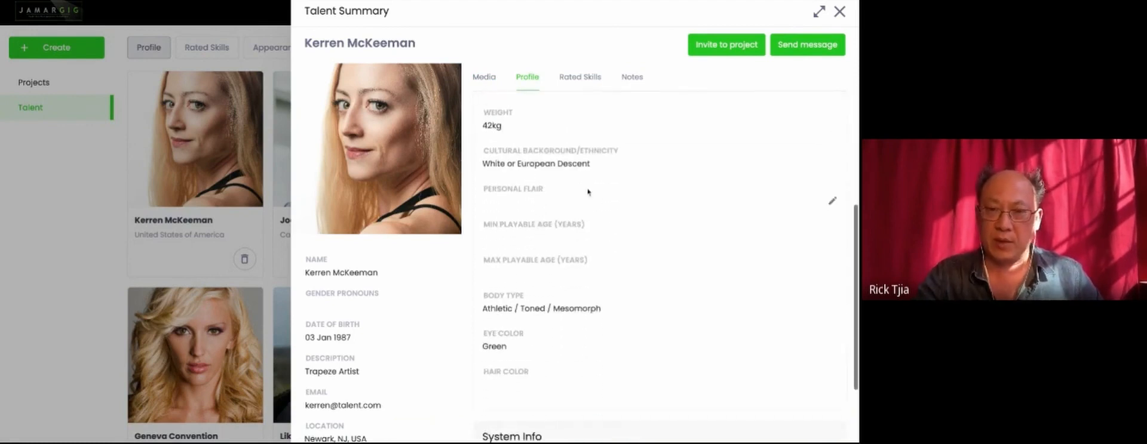
scroll(537, 218, down, 1)
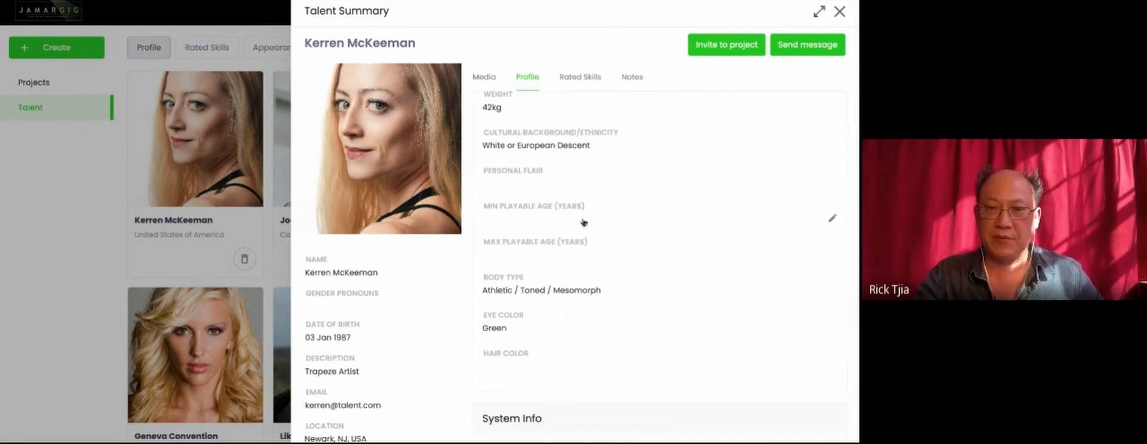
scroll(591, 239, down, 3)
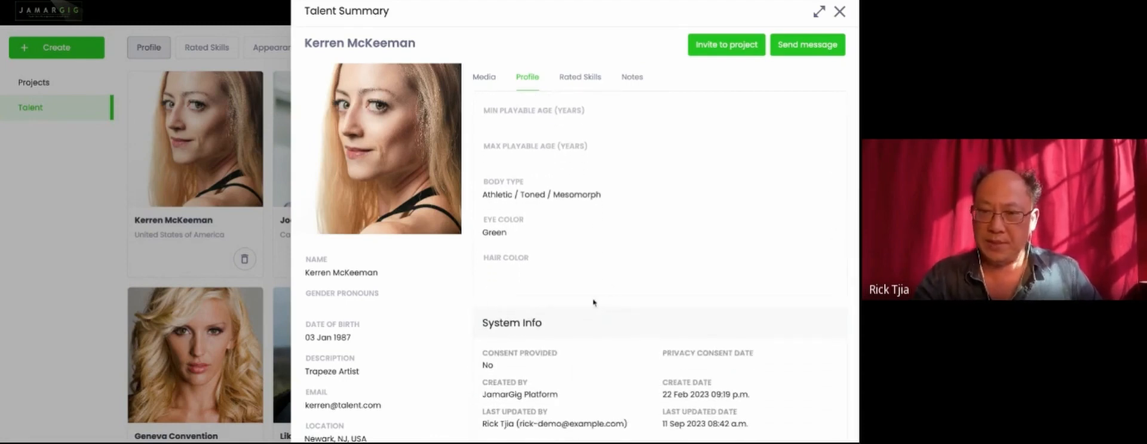
scroll(579, 281, up, 5)
scroll(579, 281, down, 4)
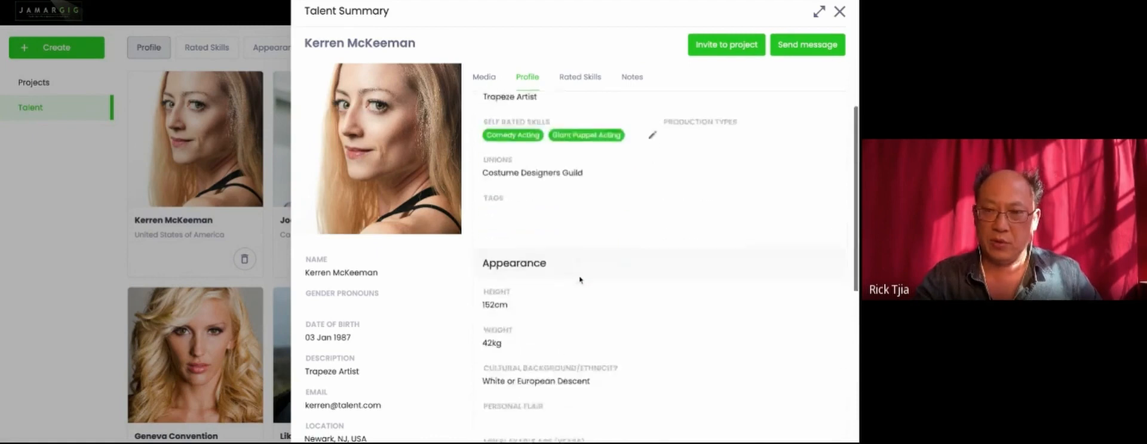
scroll(580, 280, down, 2)
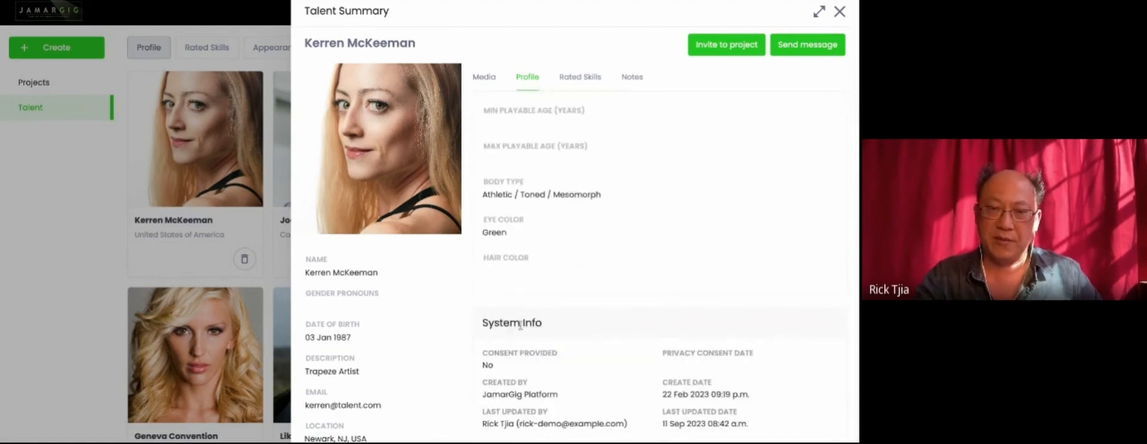
Look over the trapeze artist's basic personal details and the availability calendar in the talent summary
scroll(367, 334, down, 3)
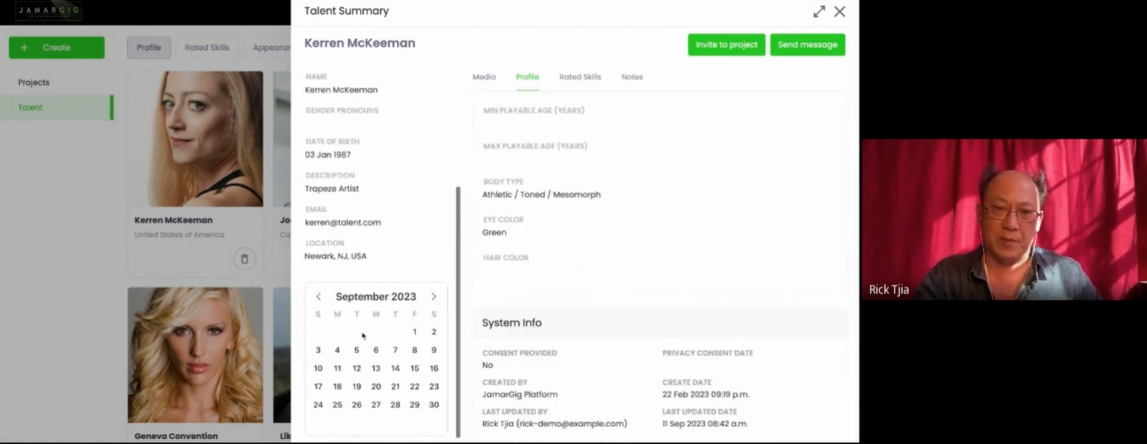
scroll(357, 225, up, 1)
scroll(356, 225, up, 1)
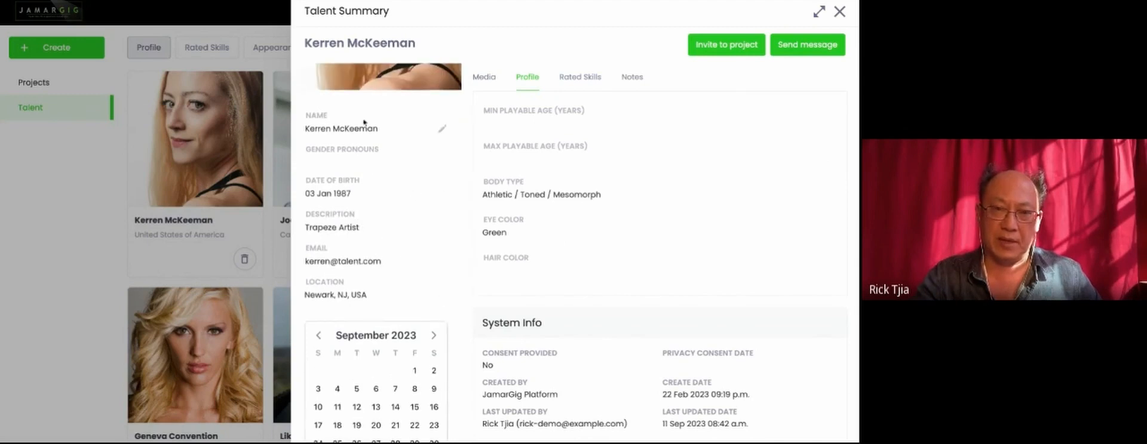
scroll(369, 190, down, 2)
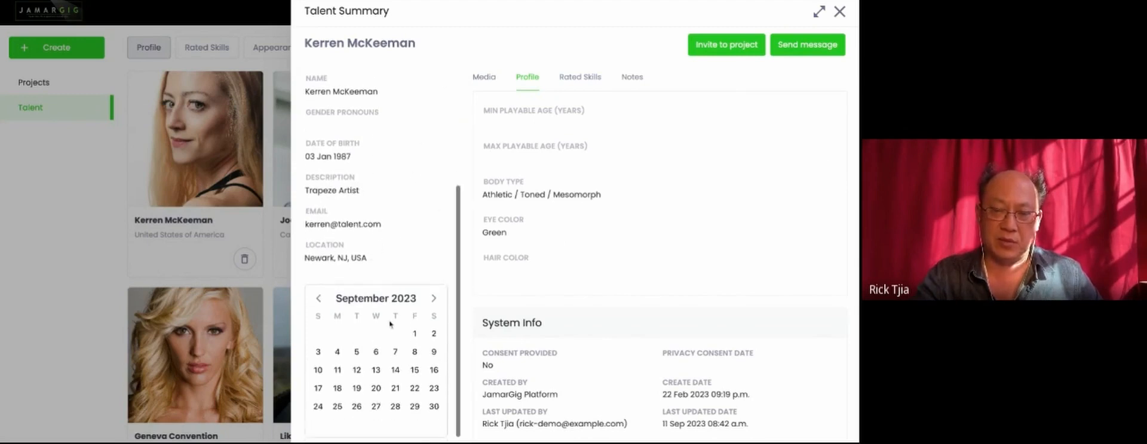
Review the trapeze artist's profile fields again, from stage name and languages through appearance details to the system information
scroll(564, 250, up, 5)
scroll(563, 249, up, 1)
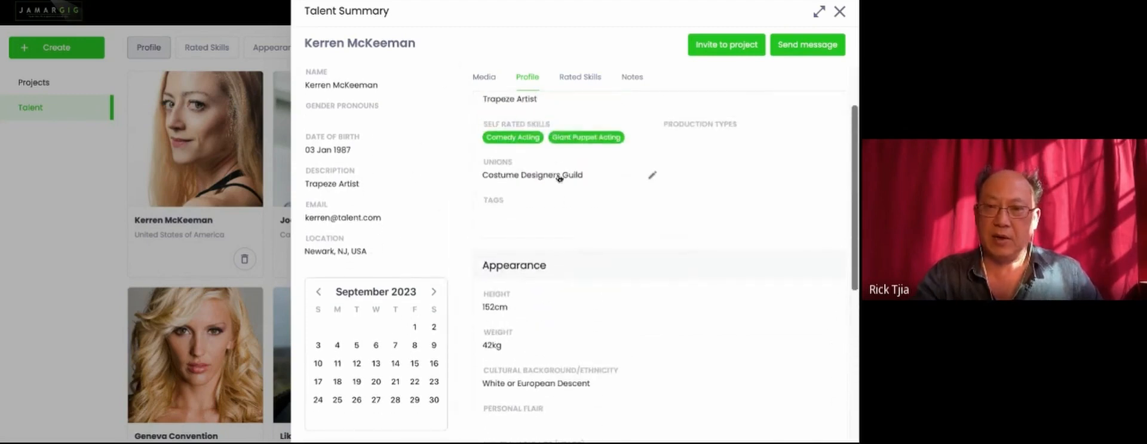
scroll(542, 265, up, 3)
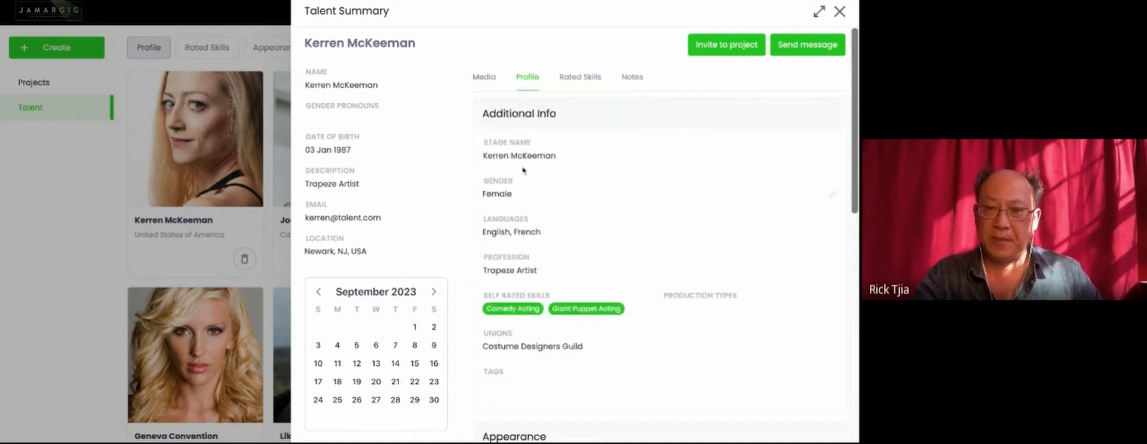
scroll(560, 340, down, 1)
scroll(557, 340, up, 1)
scroll(557, 340, down, 8)
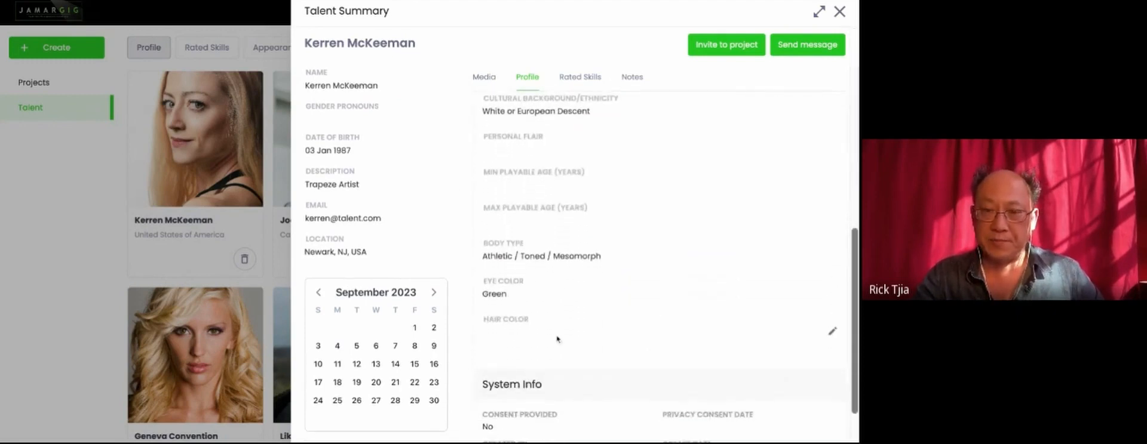
scroll(558, 340, up, 3)
scroll(557, 340, up, 6)
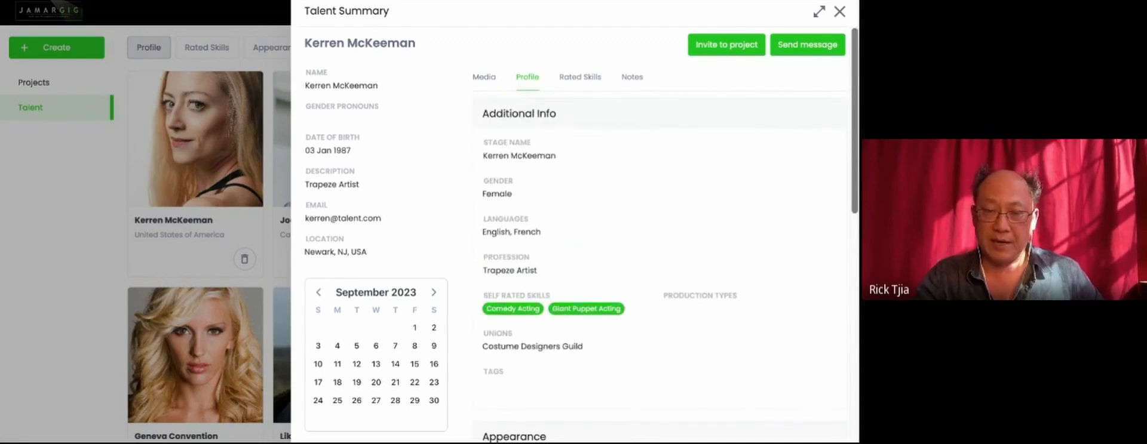
scroll(571, 351, down, 1)
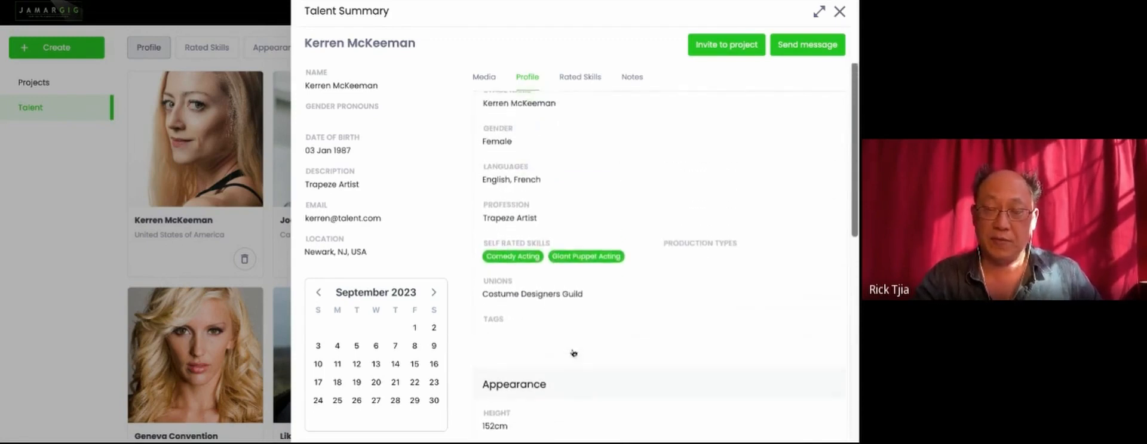
scroll(578, 311, down, 5)
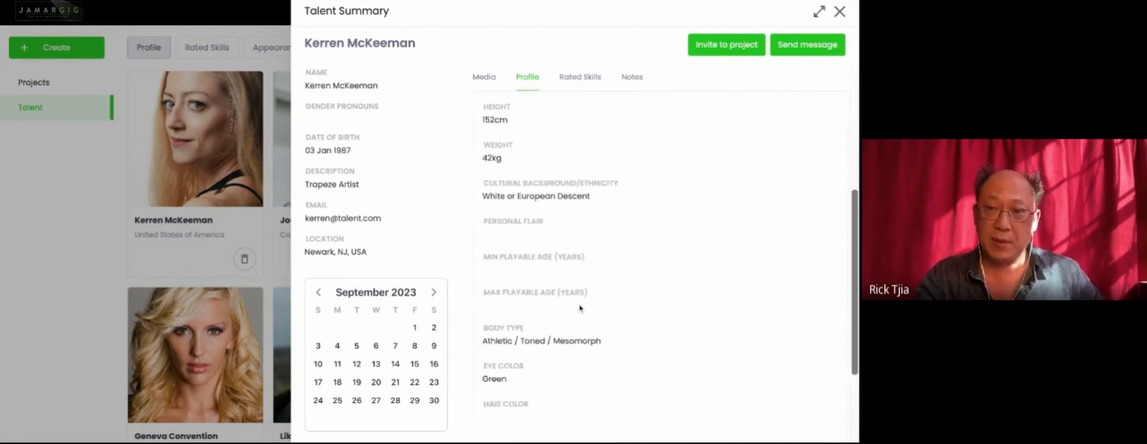
scroll(580, 309, down, 3)
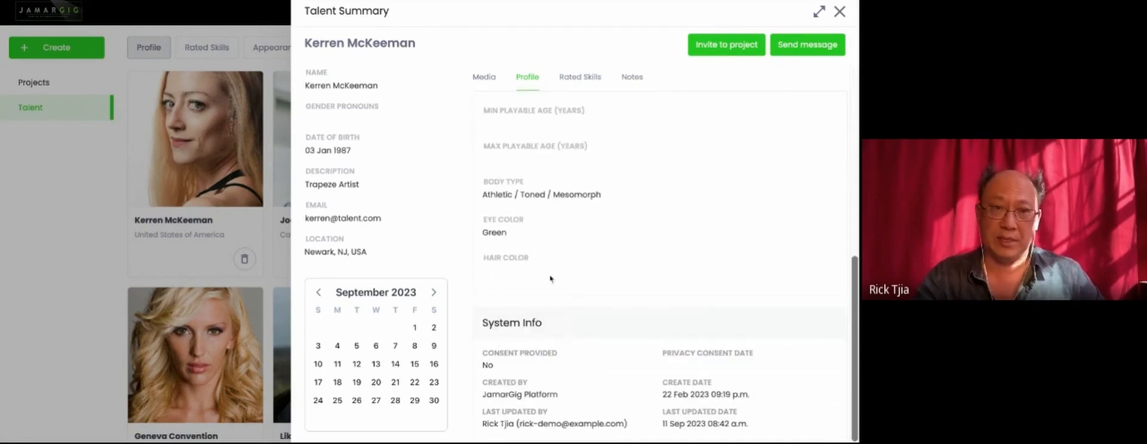
Close the talent summary and open the Data Model in the site settings
click(841, 13)
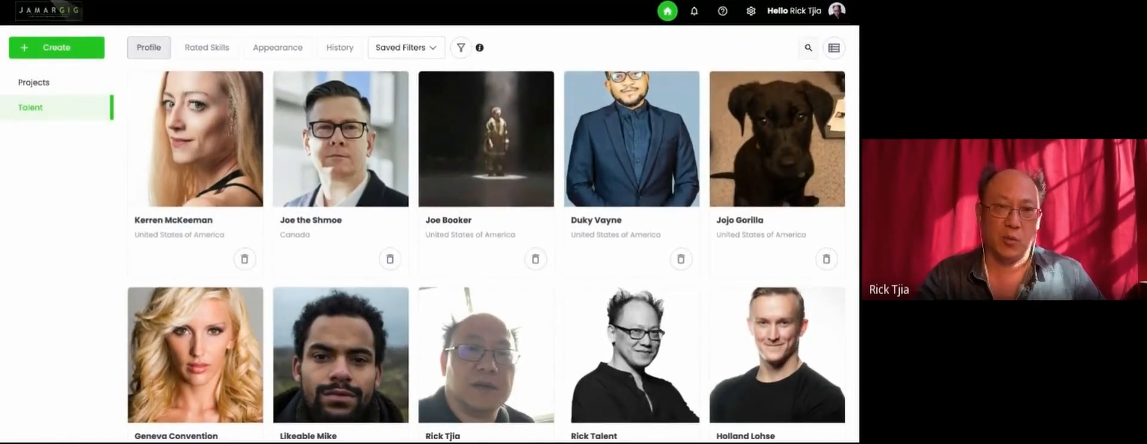
click(751, 12)
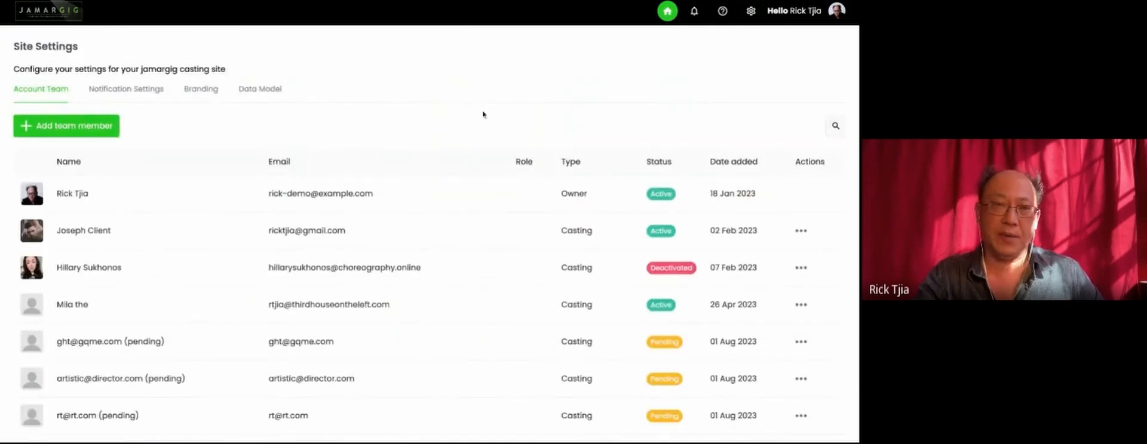
click(266, 94)
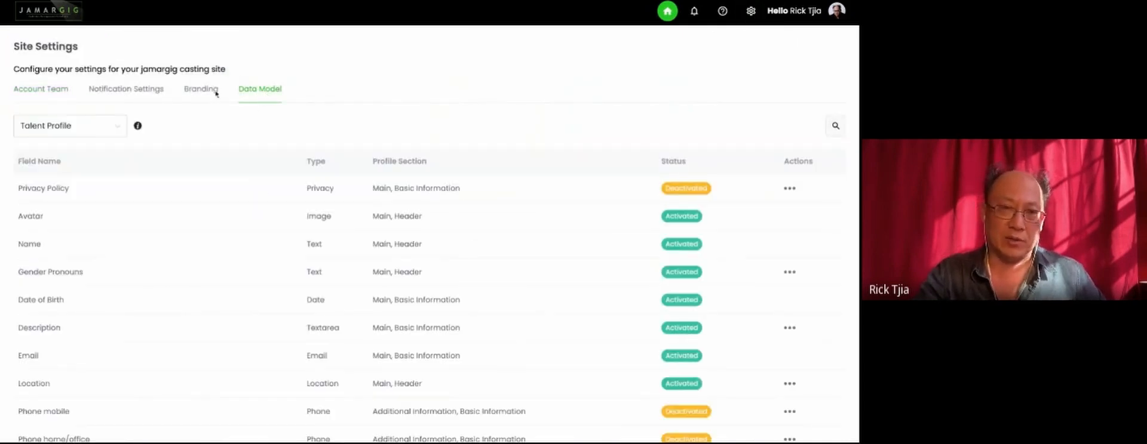
Examine the Talent Profile data model's fields, with their types and profile sections, from Privacy Policy to the appearance specifics
scroll(279, 276, down, 15)
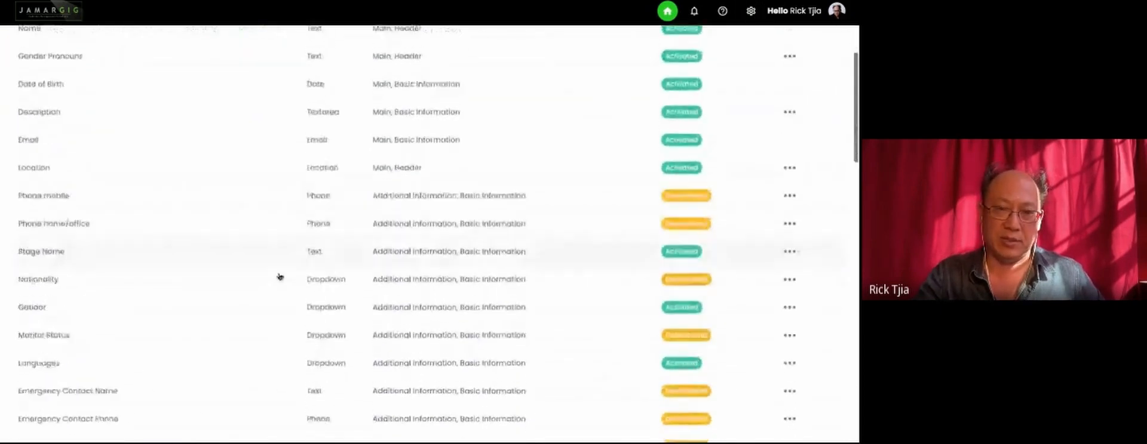
scroll(378, 185, down, 4)
scroll(377, 185, up, 15)
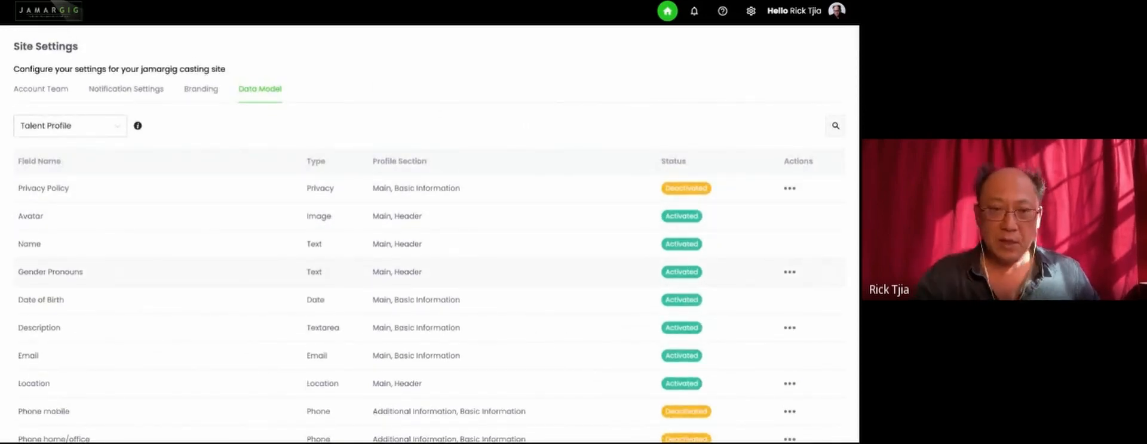
scroll(95, 238, down, 1)
scroll(96, 238, down, 8)
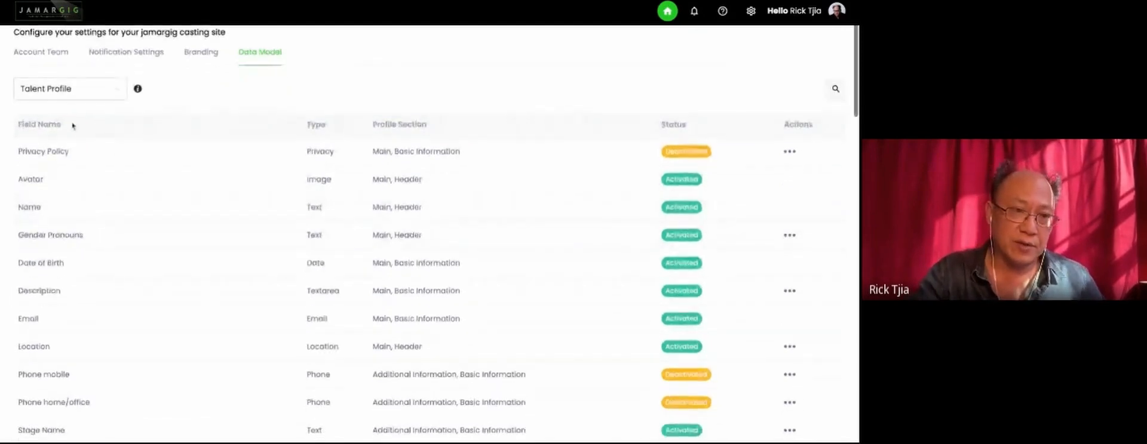
scroll(78, 243, down, 3)
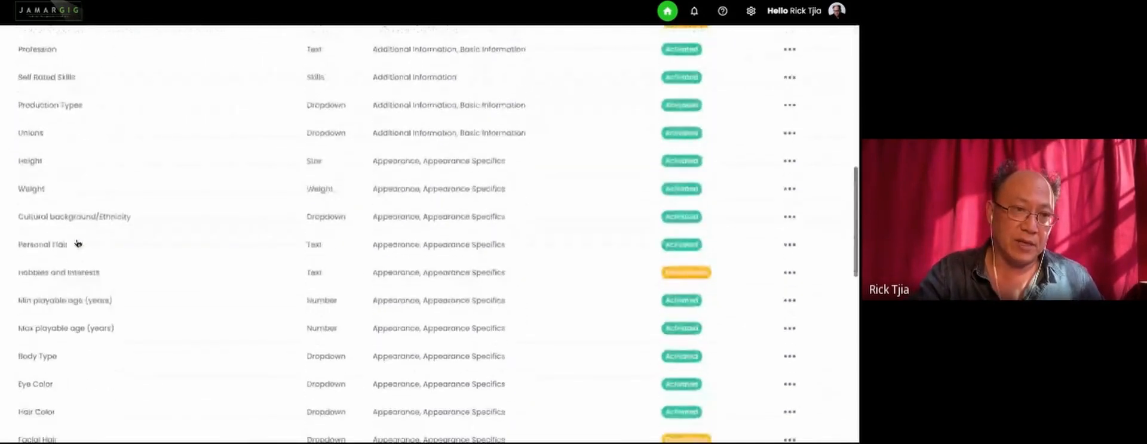
scroll(76, 246, up, 10)
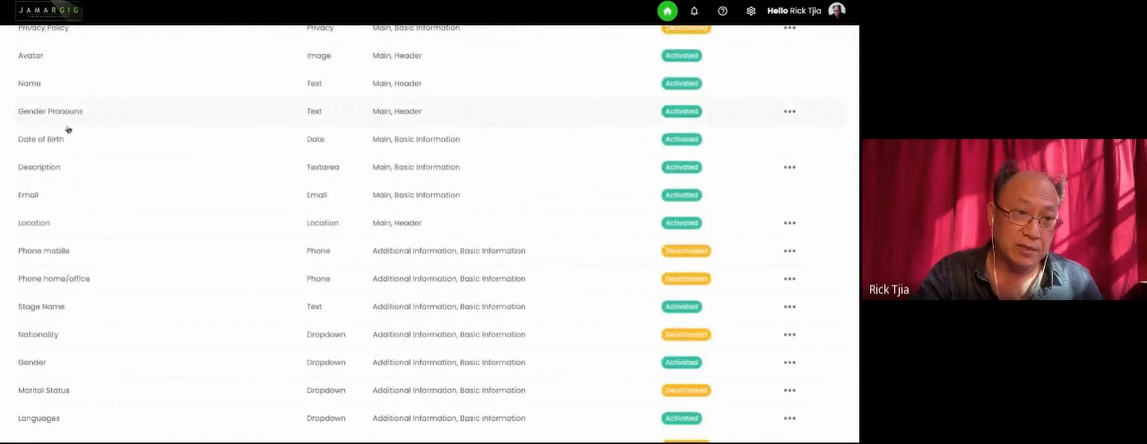
scroll(75, 173, up, 3)
scroll(67, 154, up, 1)
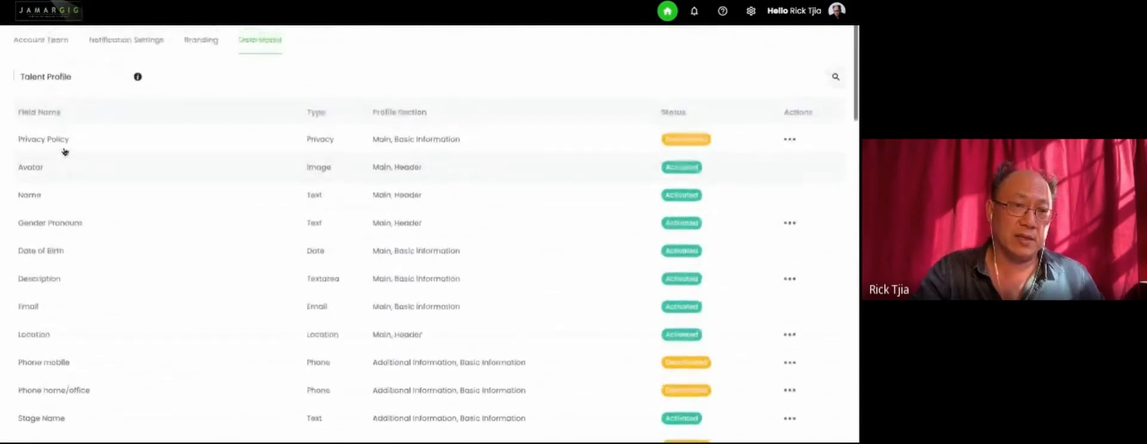
scroll(72, 155, down, 4)
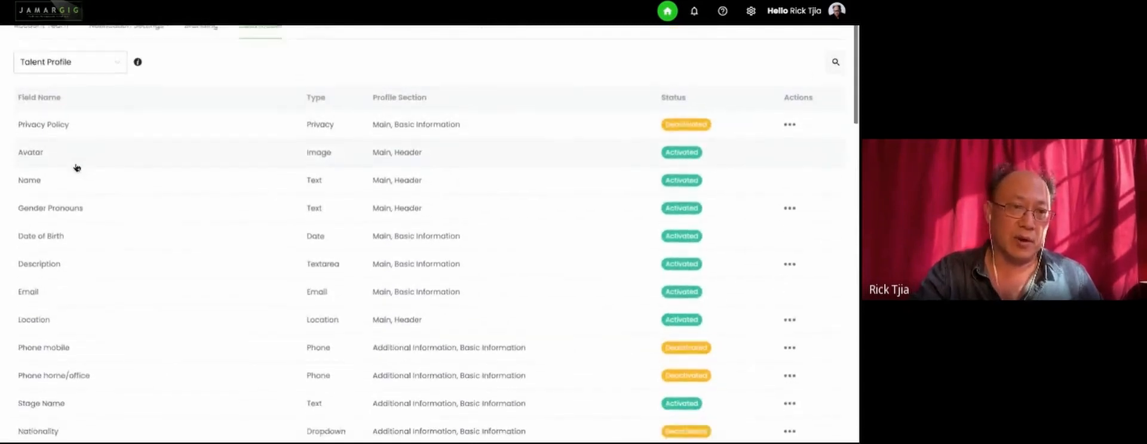
scroll(92, 240, up, 5)
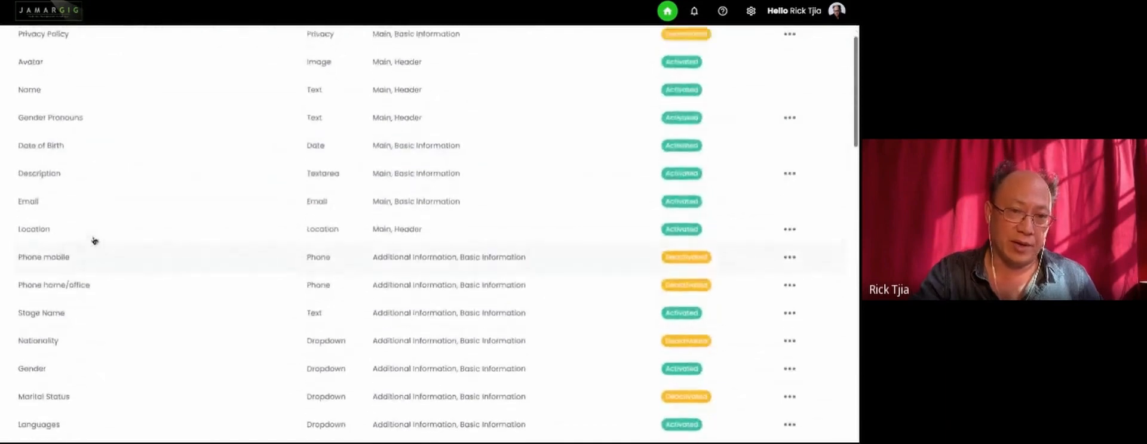
scroll(279, 301, down, 7)
scroll(279, 302, down, 6)
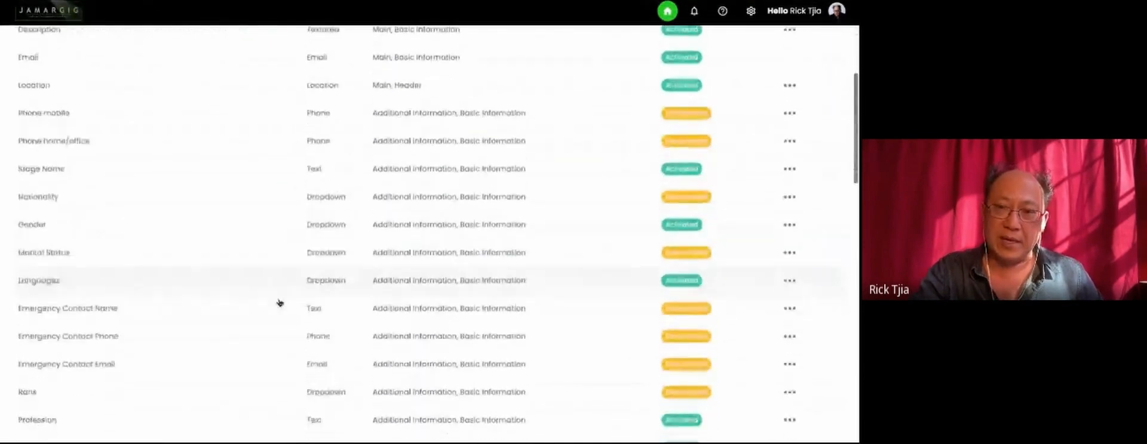
scroll(279, 302, up, 12)
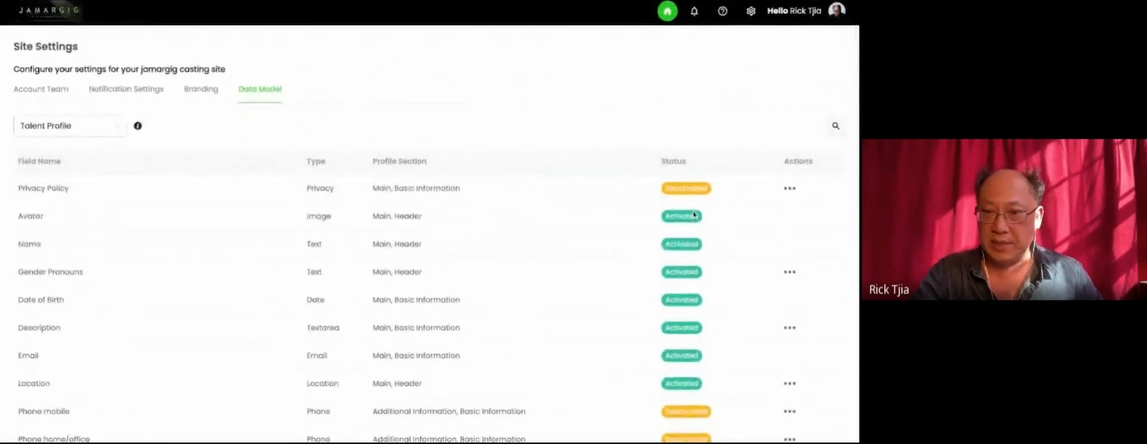
Check which Talent Profile fields are activated or deactivated and which ones offer actions
scroll(703, 344, down, 1)
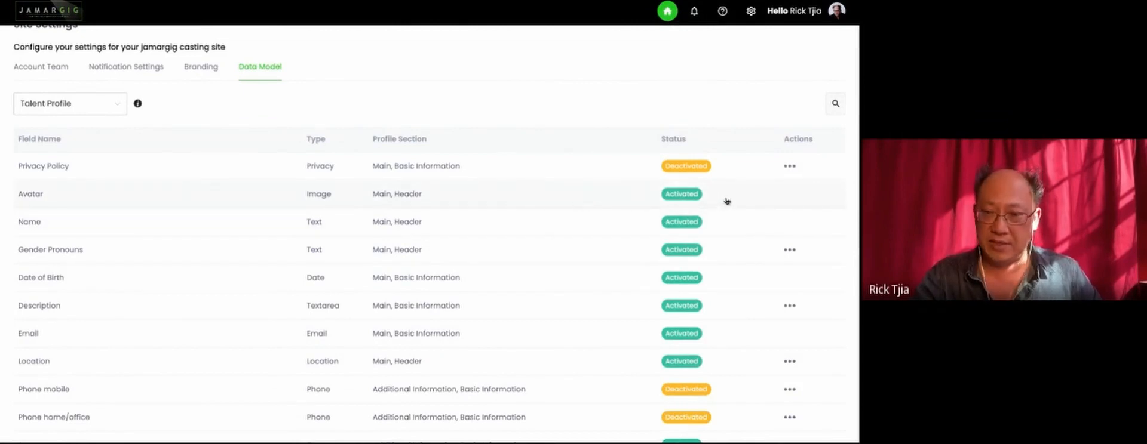
scroll(718, 272, down, 3)
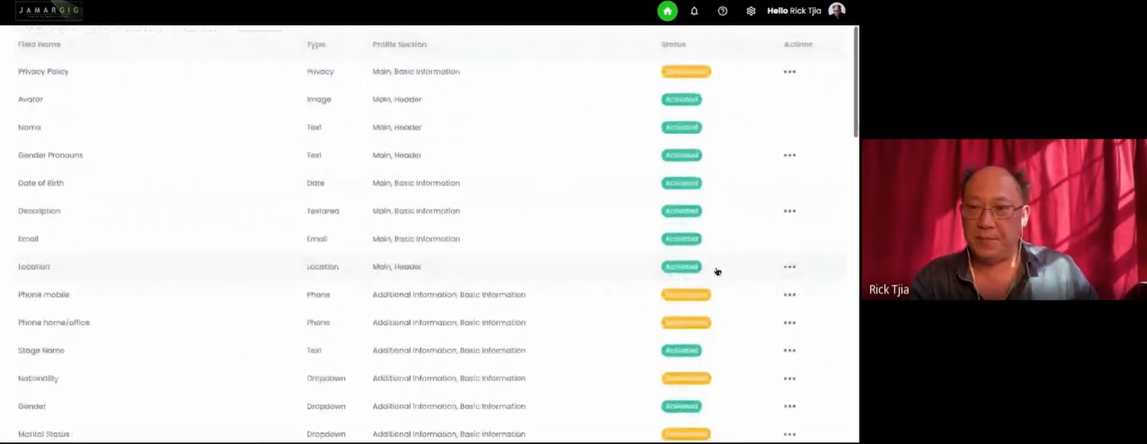
scroll(717, 272, up, 3)
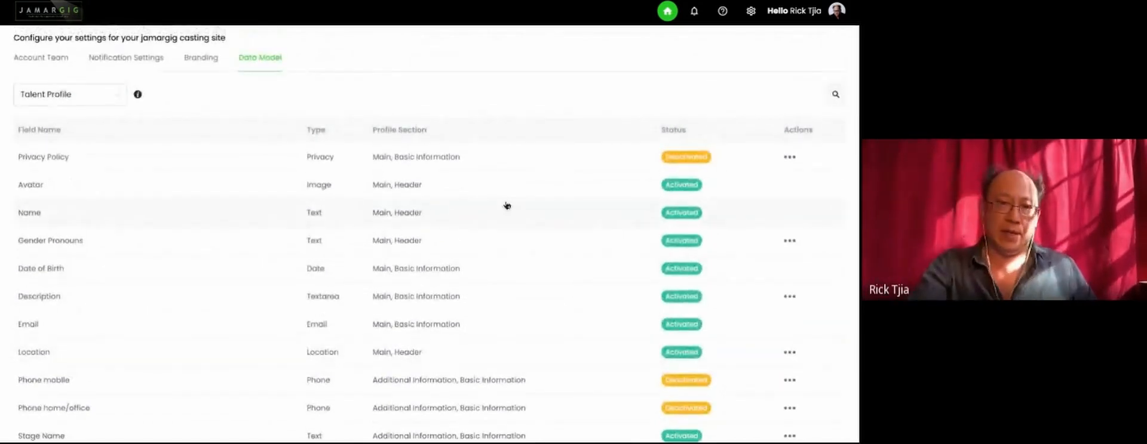
scroll(258, 227, down, 2)
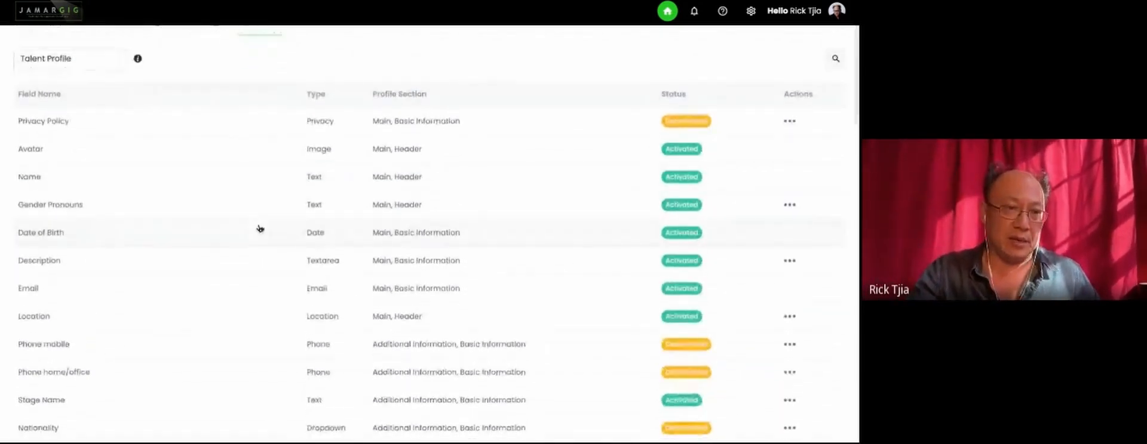
scroll(192, 215, down, 1)
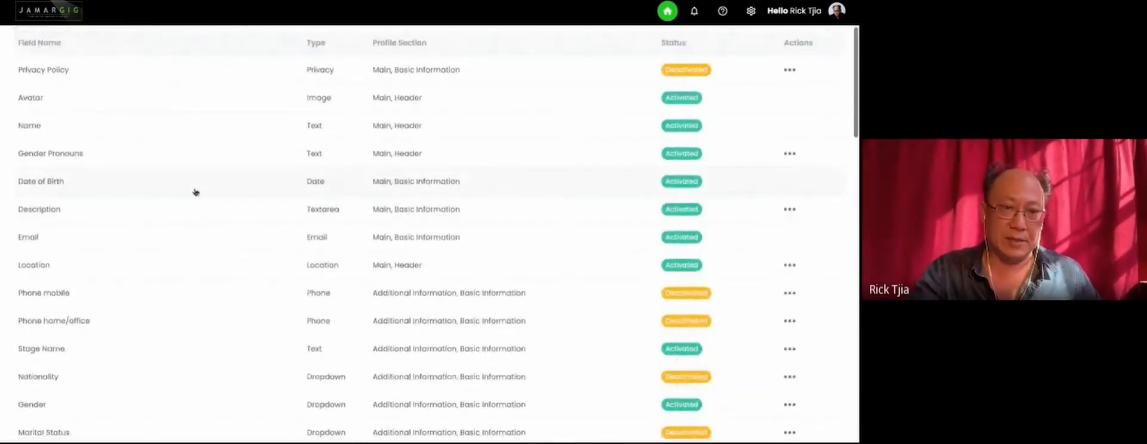
Hide the Date of Birth field from clients in its visibility settings and save the field update
click(195, 190)
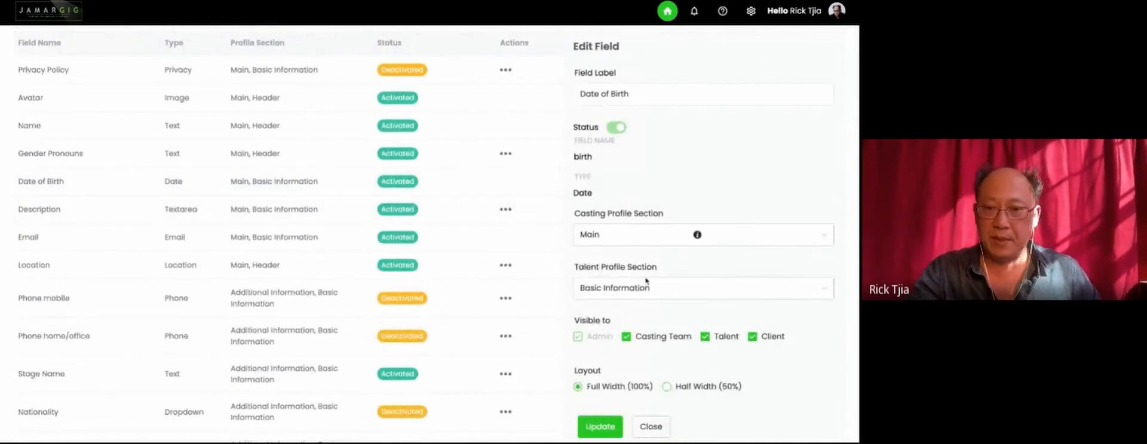
scroll(646, 282, down, 1)
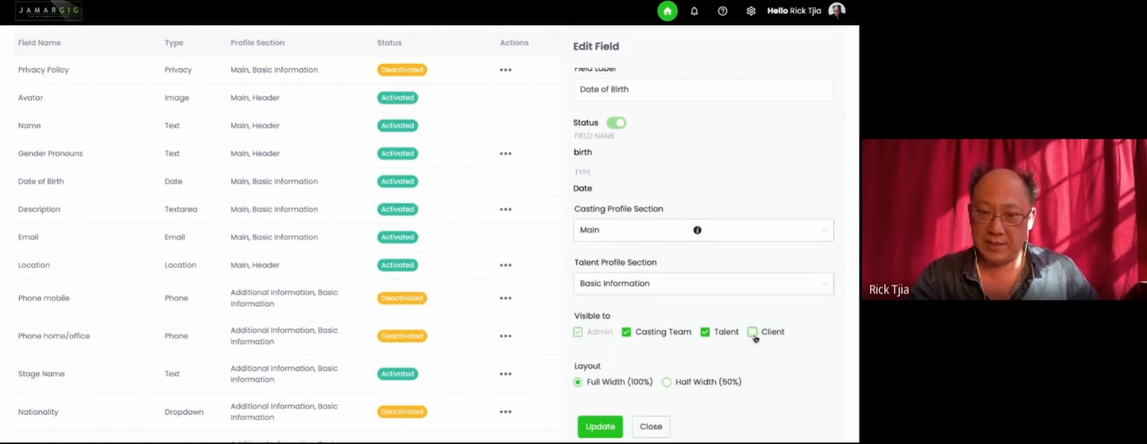
scroll(627, 365, down, 1)
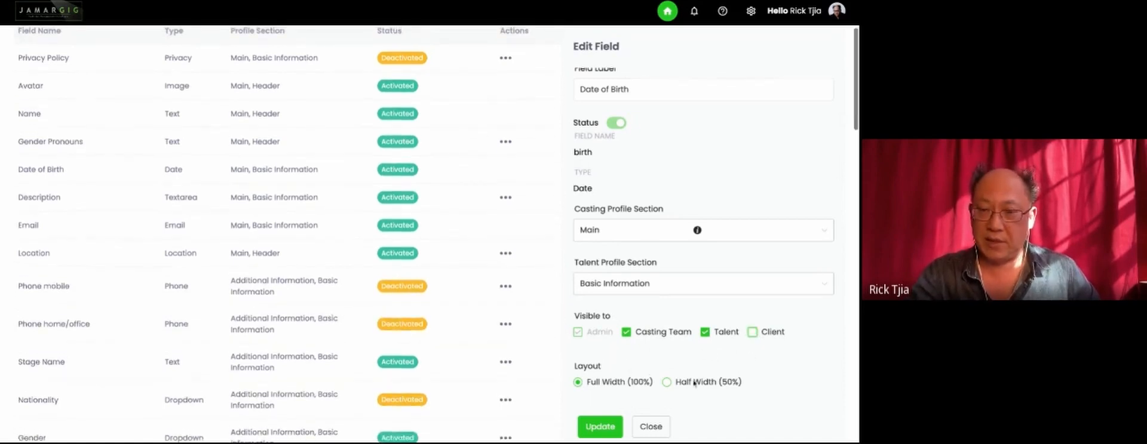
click(609, 433)
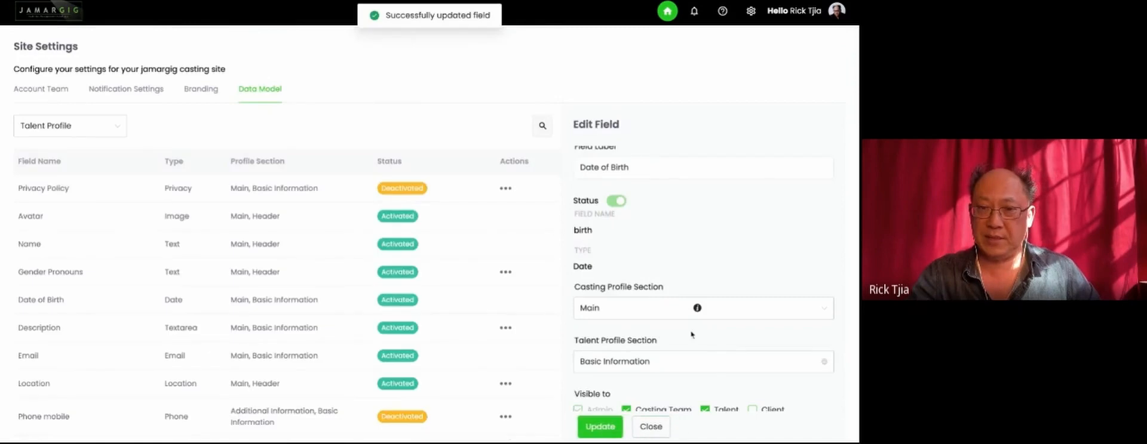
Make the Email field visible only to Admin and Talent, and save the field update
scroll(493, 272, down, 1)
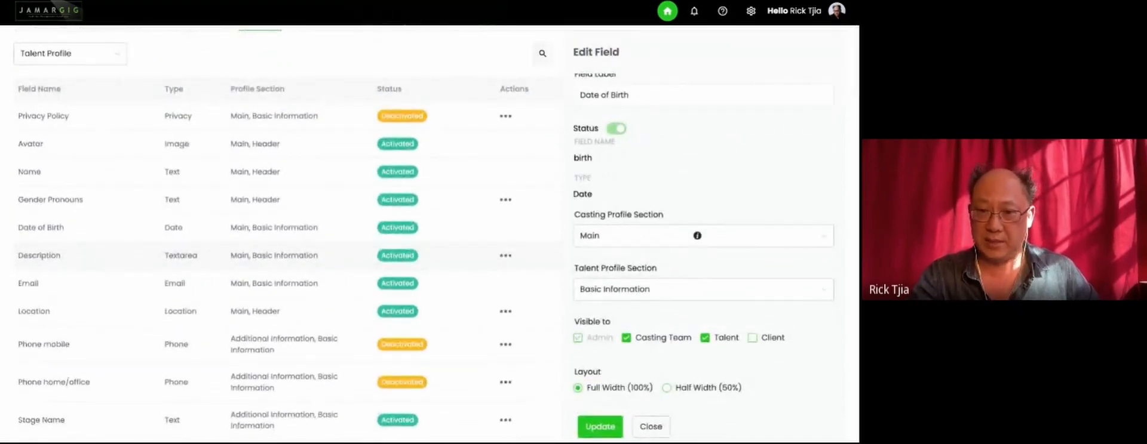
scroll(324, 227, down, 1)
click(324, 225)
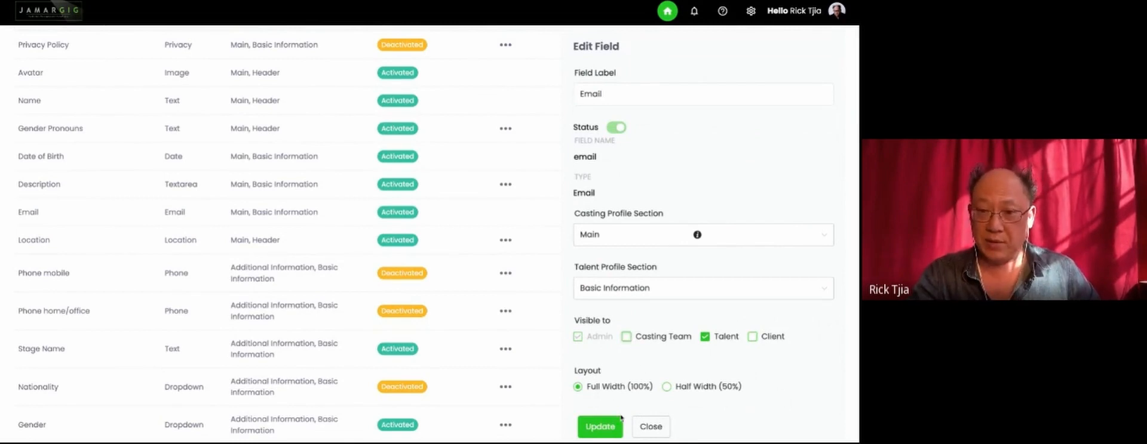
click(606, 432)
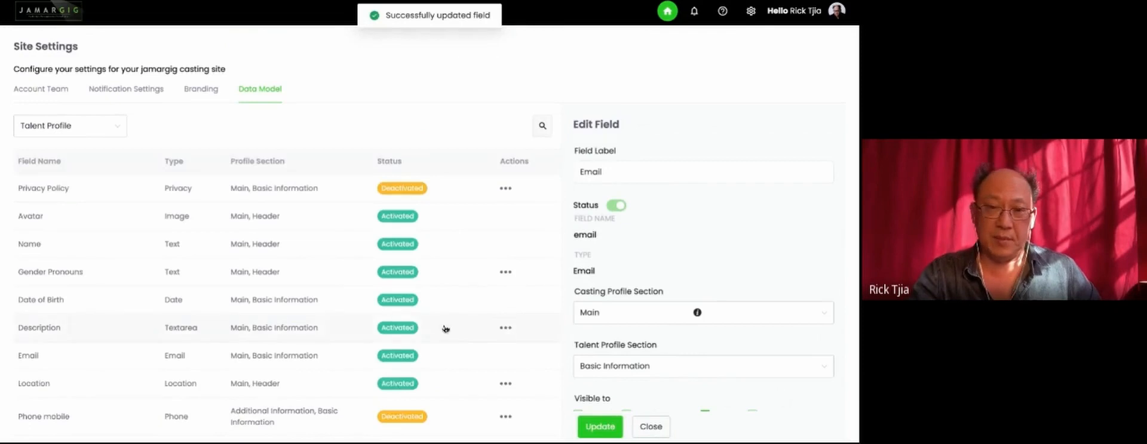
Examine the rest of the Talent Profile field list, covering the appearance specifics and body measurement fields with their activation status
scroll(445, 328, down, 4)
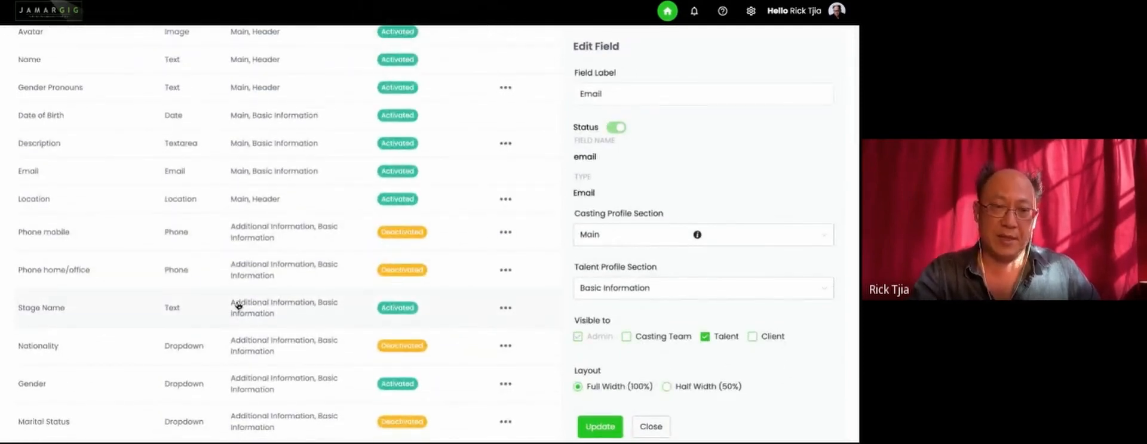
scroll(238, 307, down, 15)
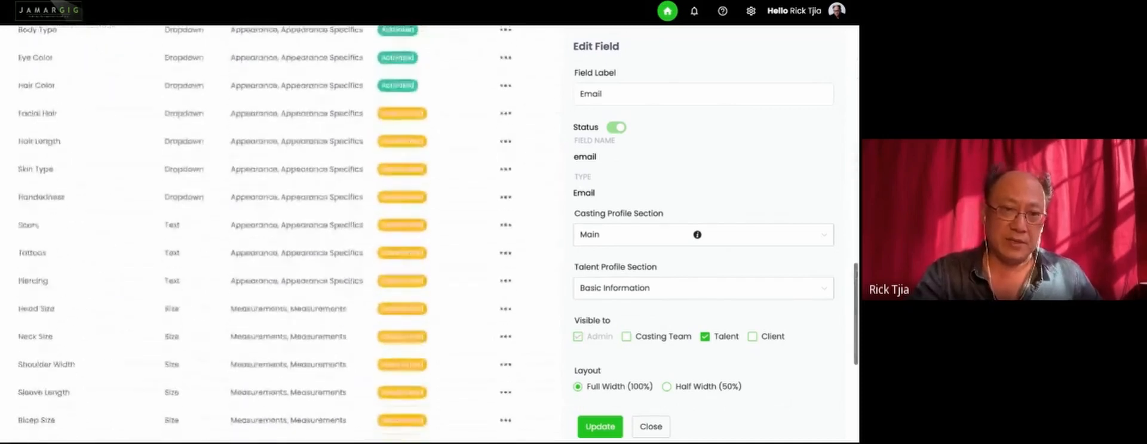
scroll(268, 345, down, 3)
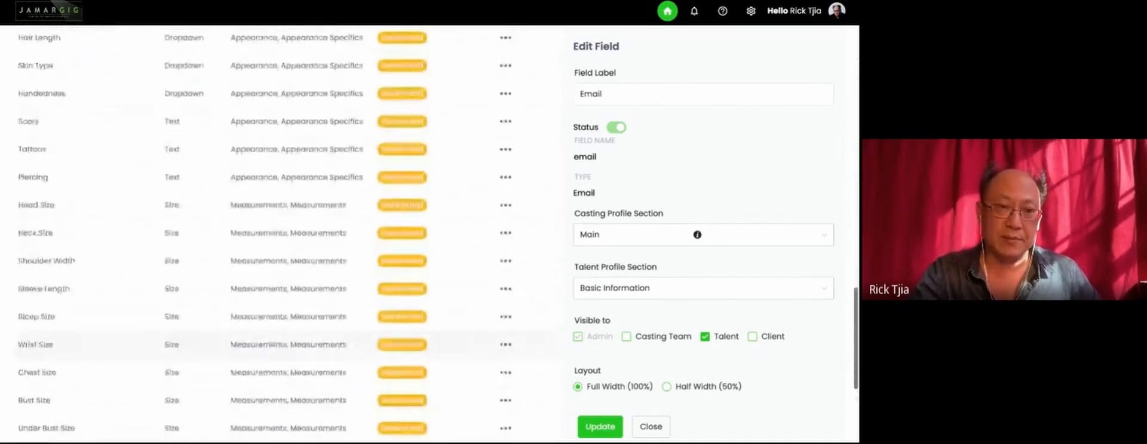
scroll(121, 255, up, 8)
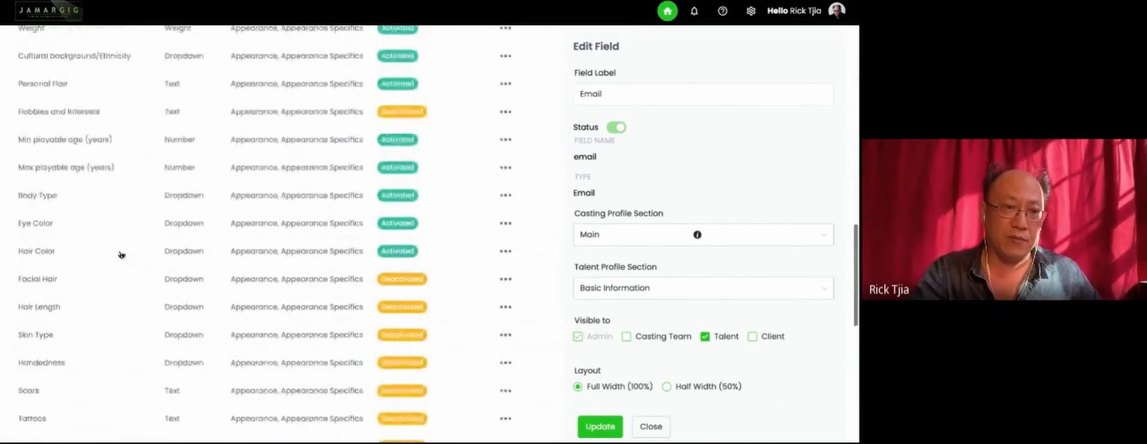
scroll(102, 281, down, 3)
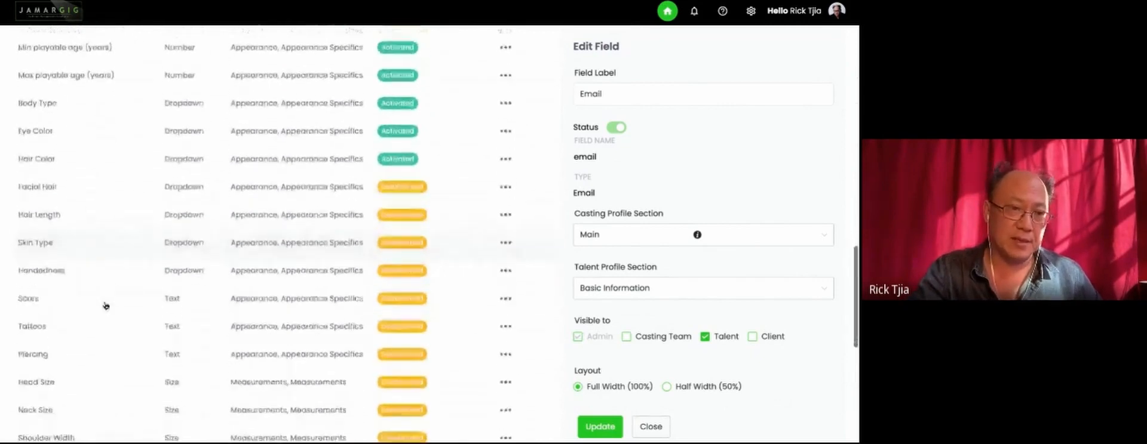
scroll(106, 305, down, 1)
scroll(204, 329, down, 11)
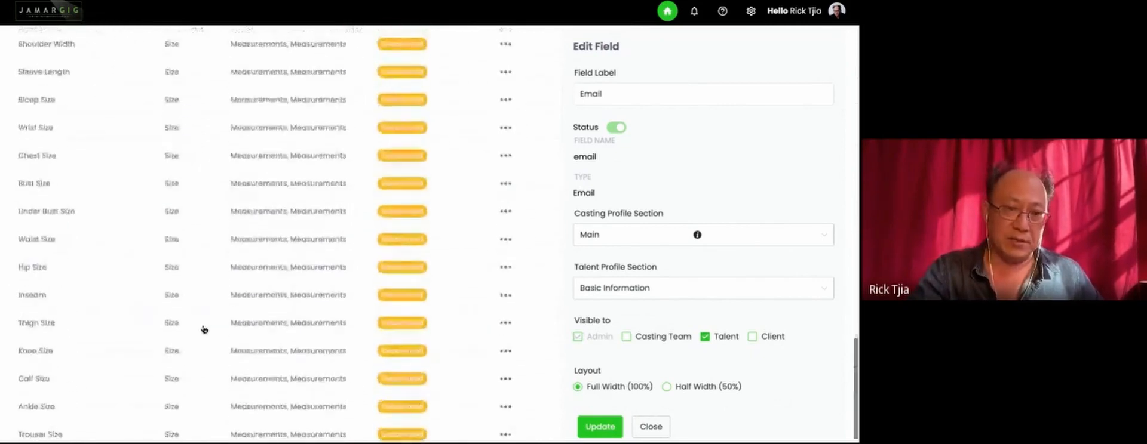
scroll(106, 281, up, 1)
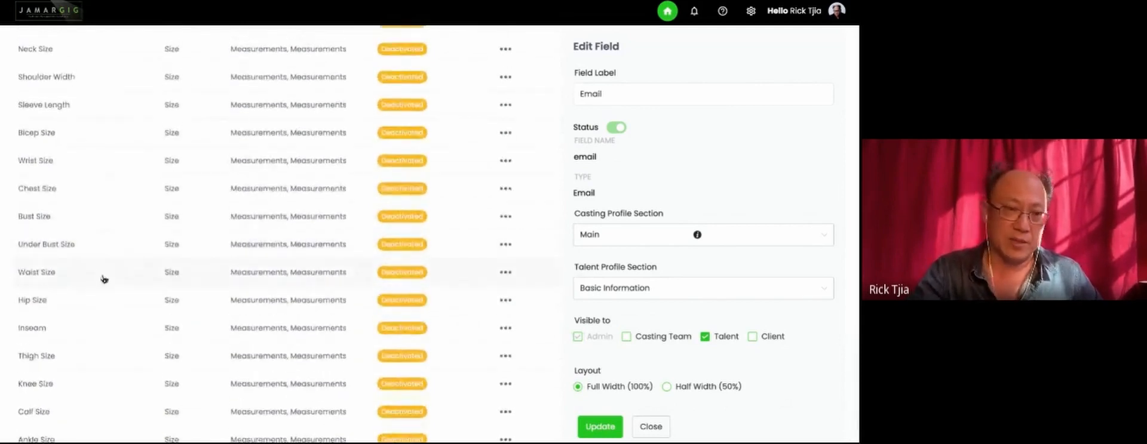
scroll(133, 321, down, 1)
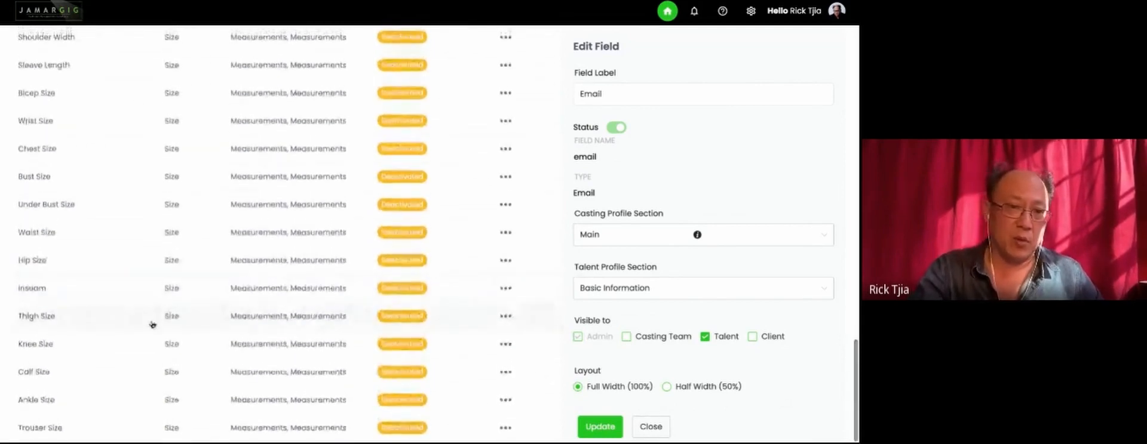
Open the Body Type field for editing and enter School ID Number as its field label
scroll(91, 315, up, 10)
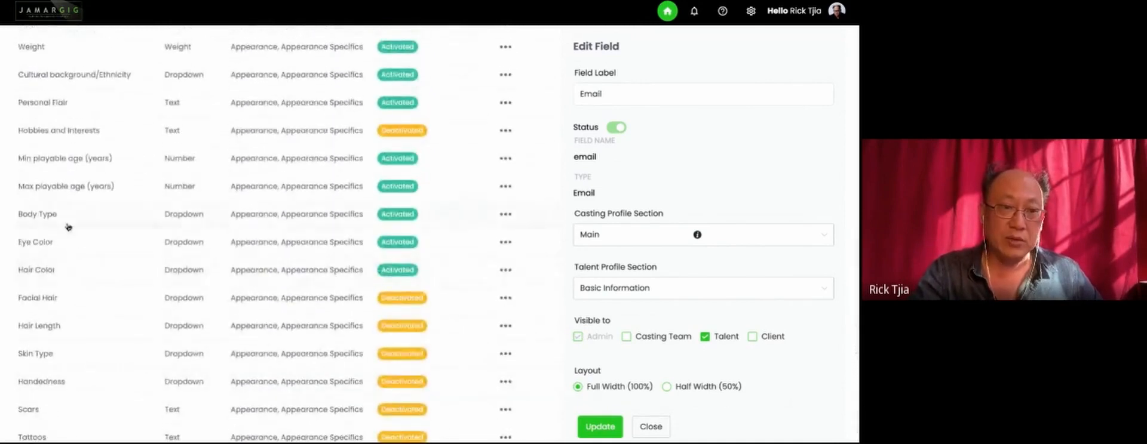
click(68, 225)
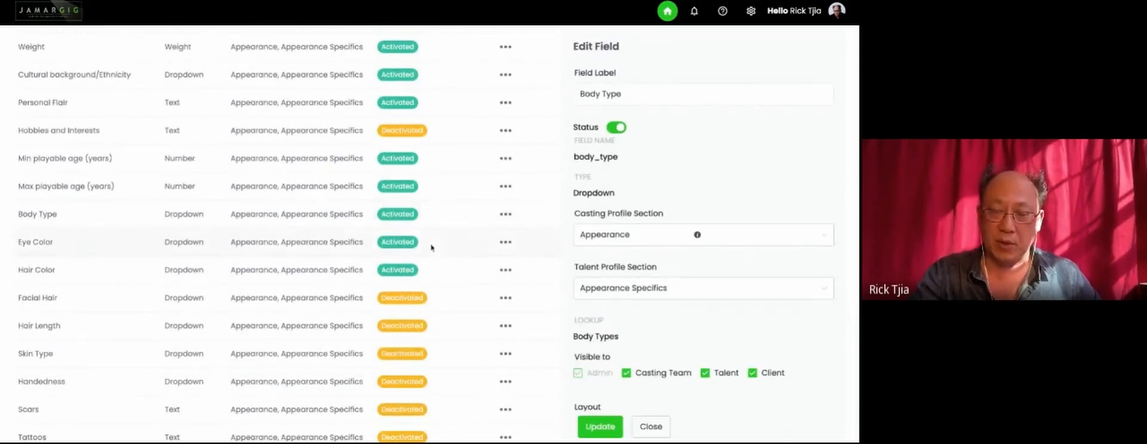
triple_click(630, 95)
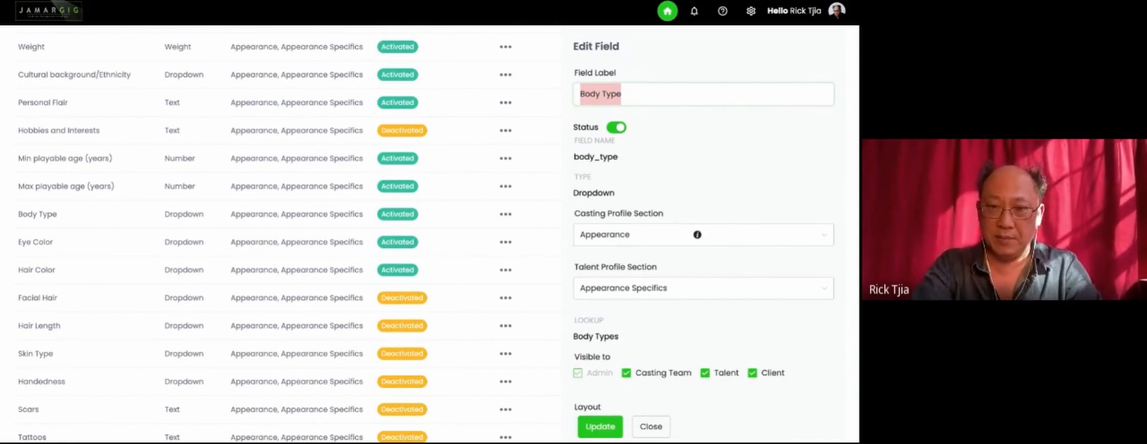
text(Scho)
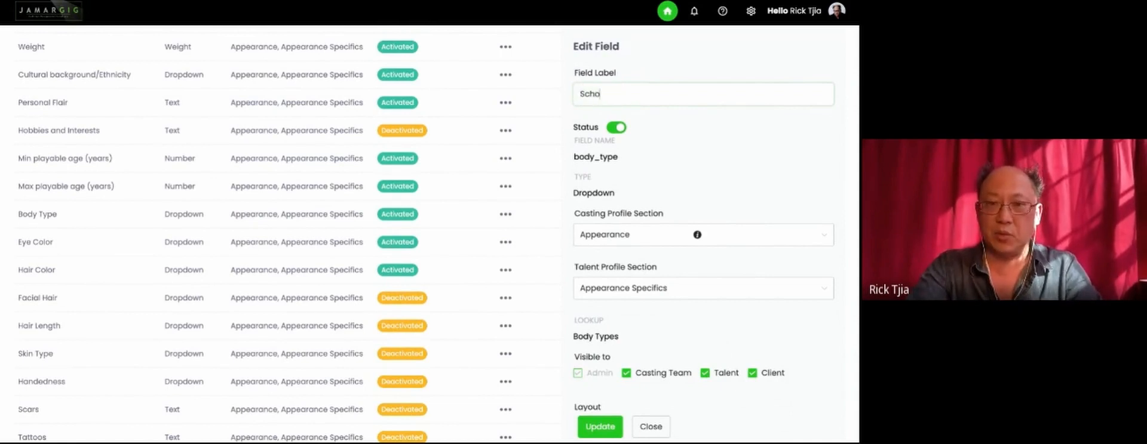
text(ol ID)
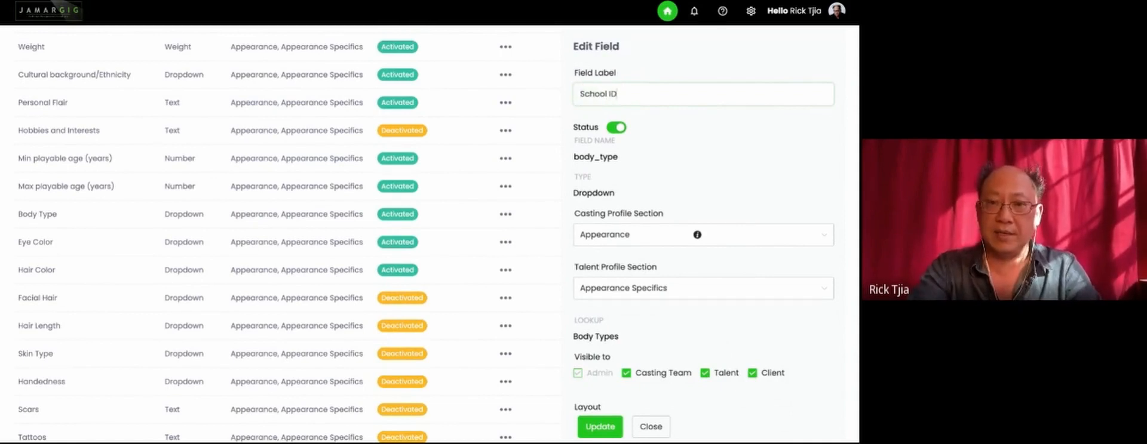
text( u)
text( Number)
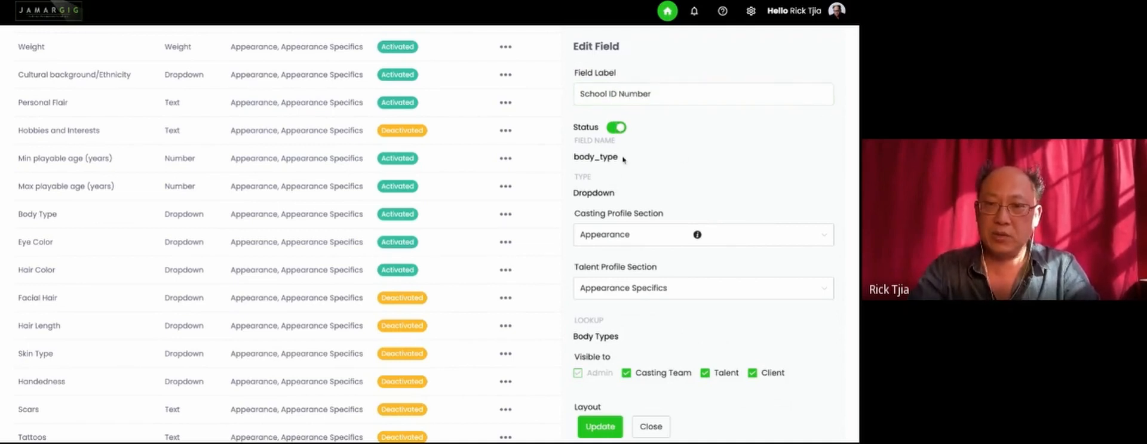
Review the Body Type field's internal name, type, casting profile section choices, visibility and layout settings
drag(573, 158, 608, 159)
click(632, 189)
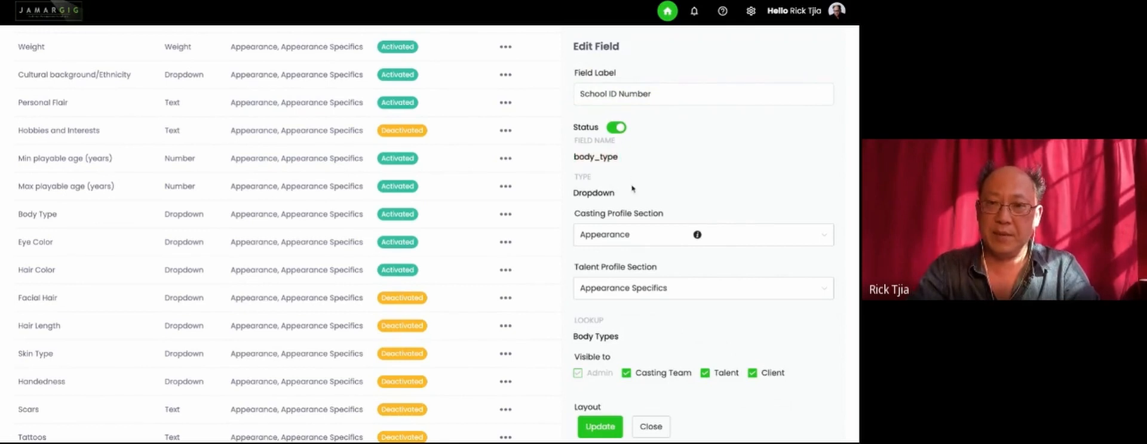
scroll(656, 178, down, 1)
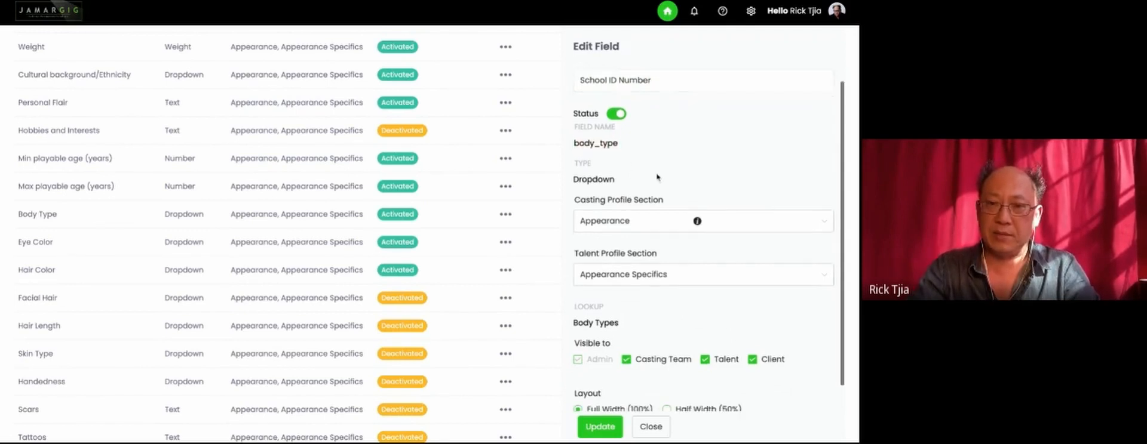
click(644, 224)
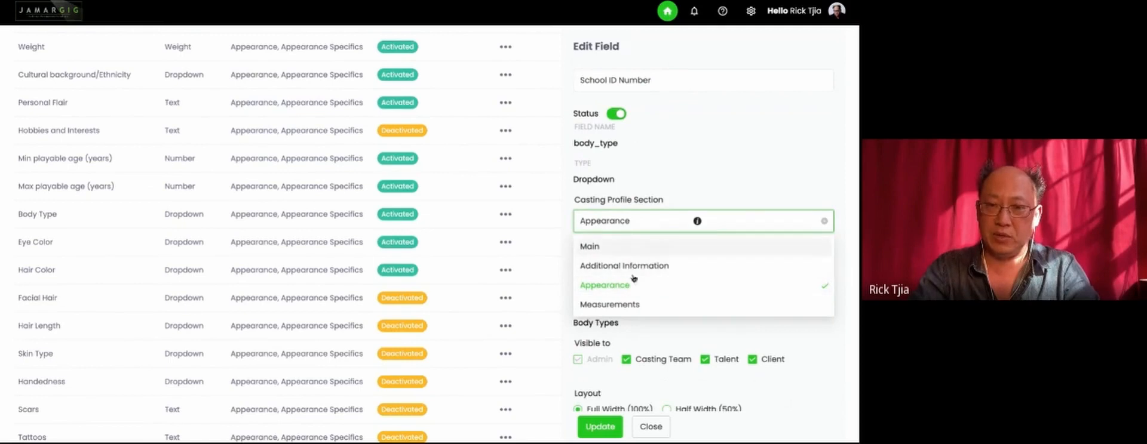
click(696, 170)
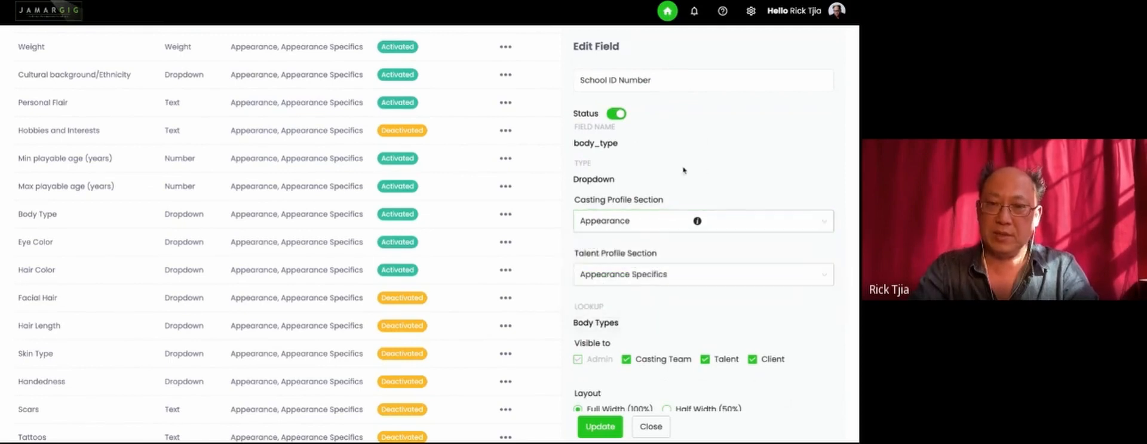
scroll(645, 236, down, 1)
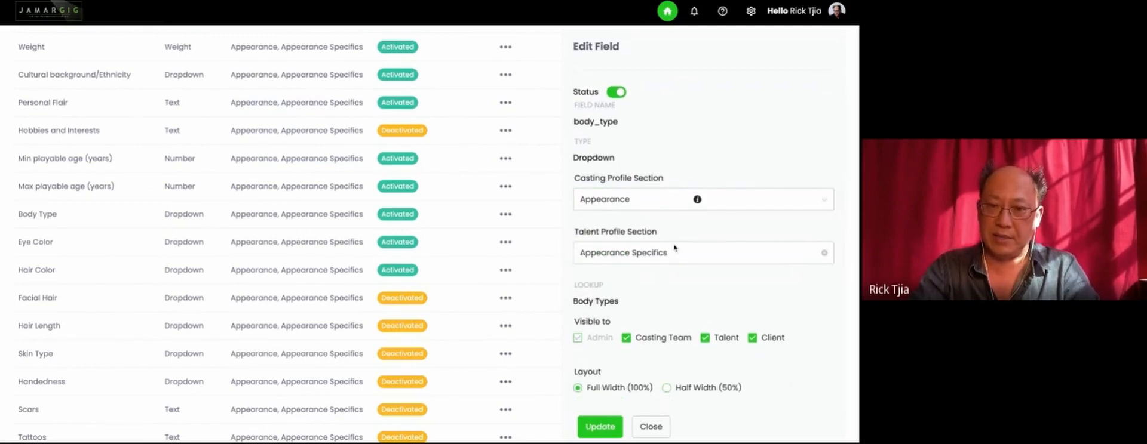
scroll(680, 251, down, 1)
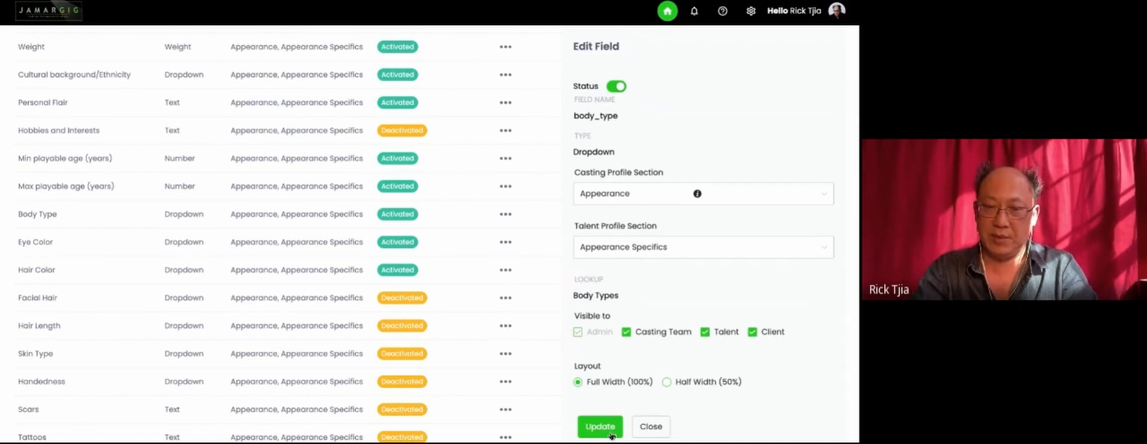
Return to the start of the Talent Profile data model and check which other data models can be chosen
scroll(442, 322, up, 15)
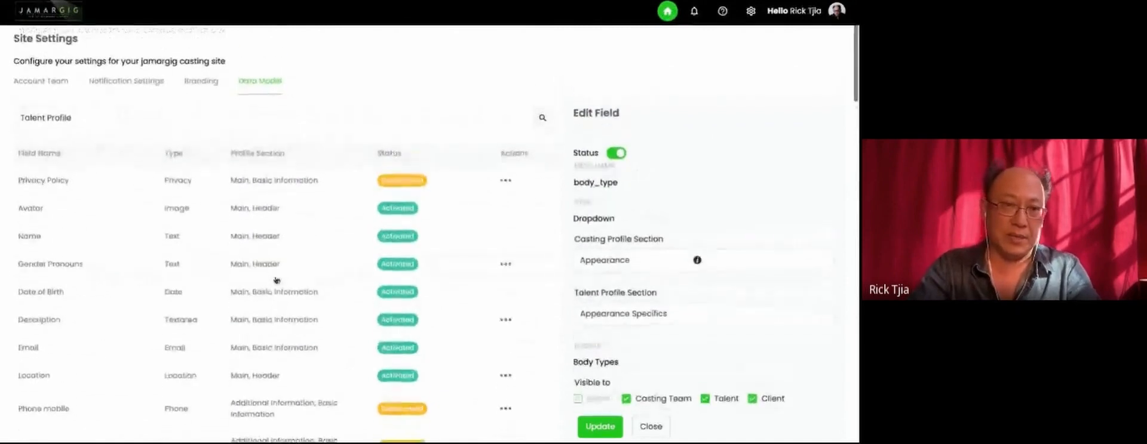
scroll(289, 317, down, 2)
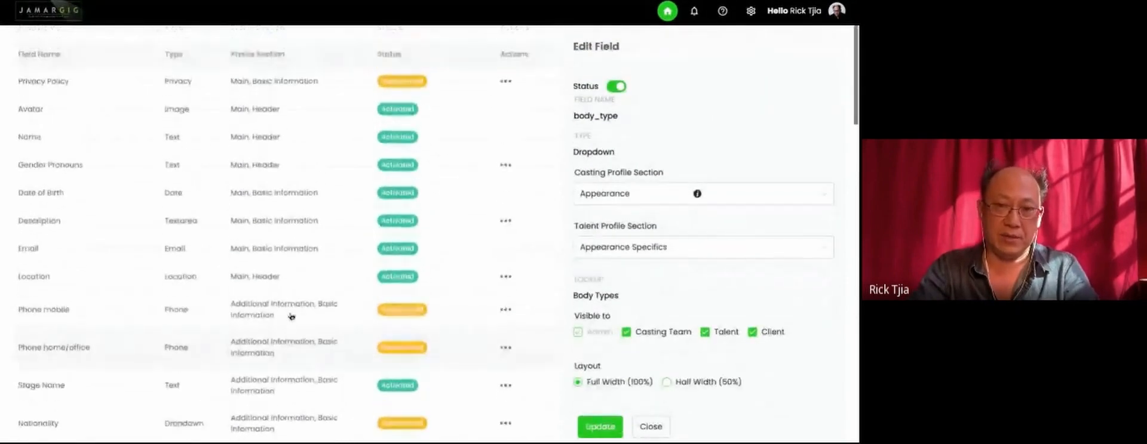
scroll(286, 257, up, 3)
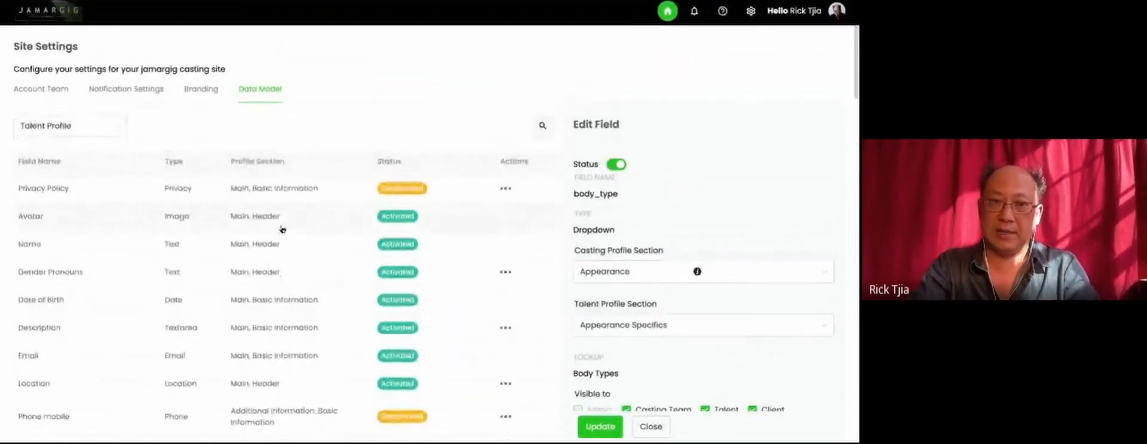
click(120, 133)
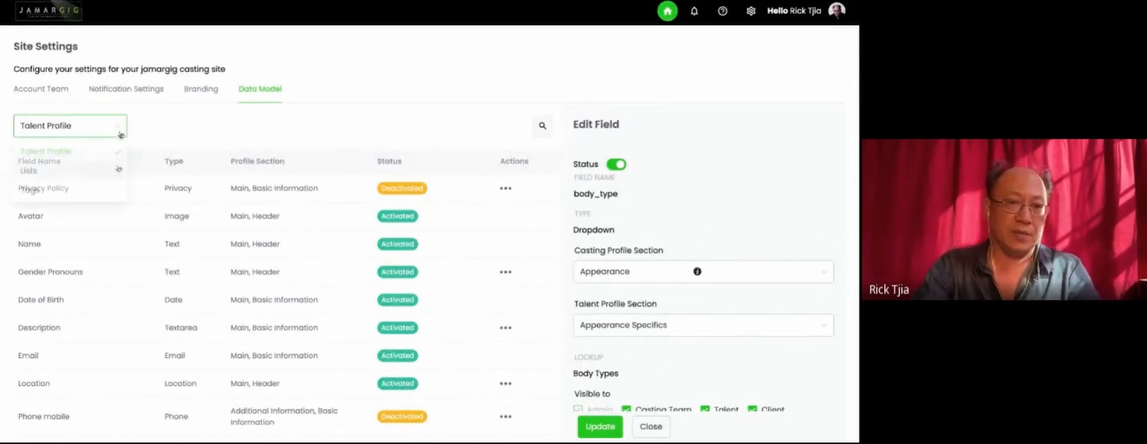
click(262, 127)
Find the Unions field in the Talent Profile list and open its settings to review sections, visibility and layout
scroll(263, 301, down, 3)
scroll(262, 309, down, 10)
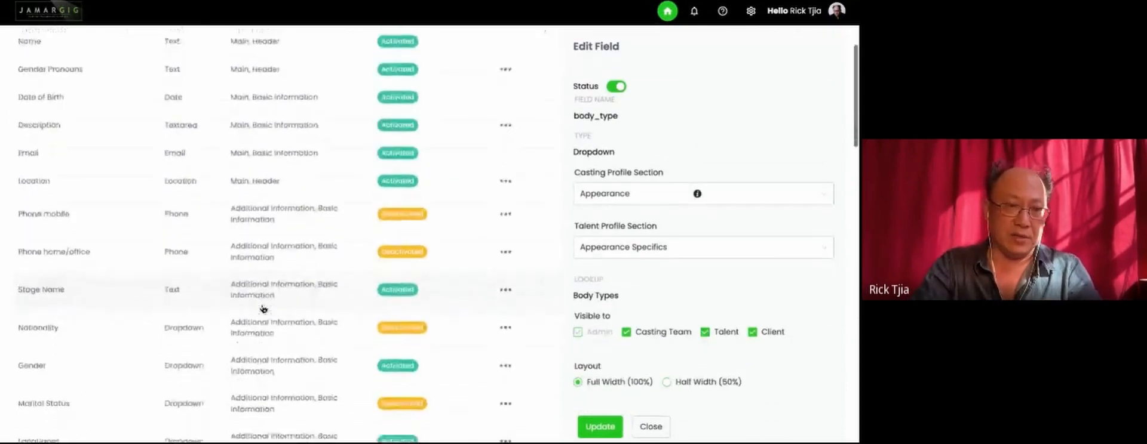
scroll(263, 309, down, 10)
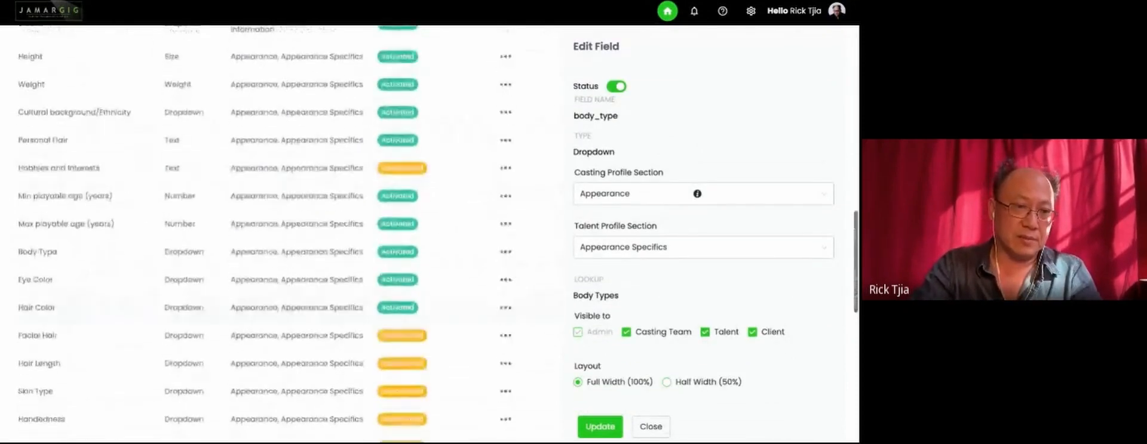
scroll(120, 302, up, 3)
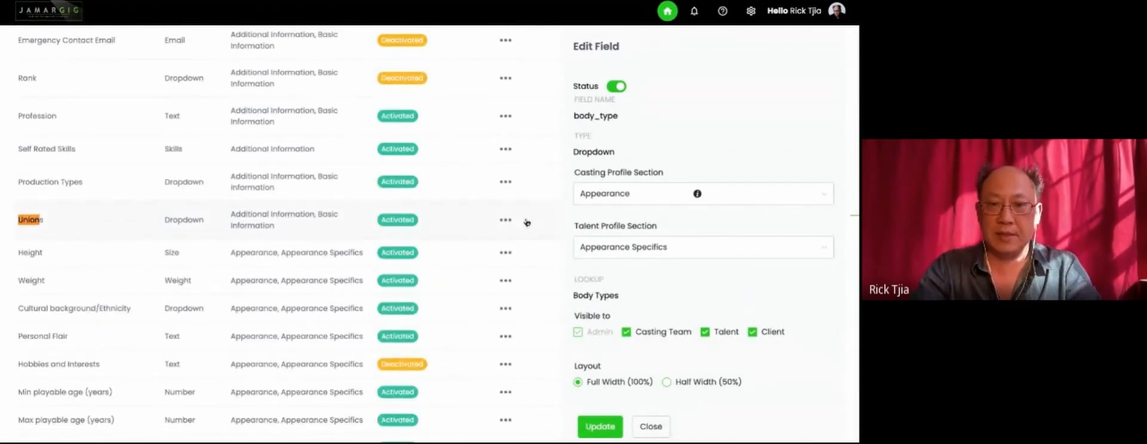
click(481, 227)
scroll(706, 350, down, 5)
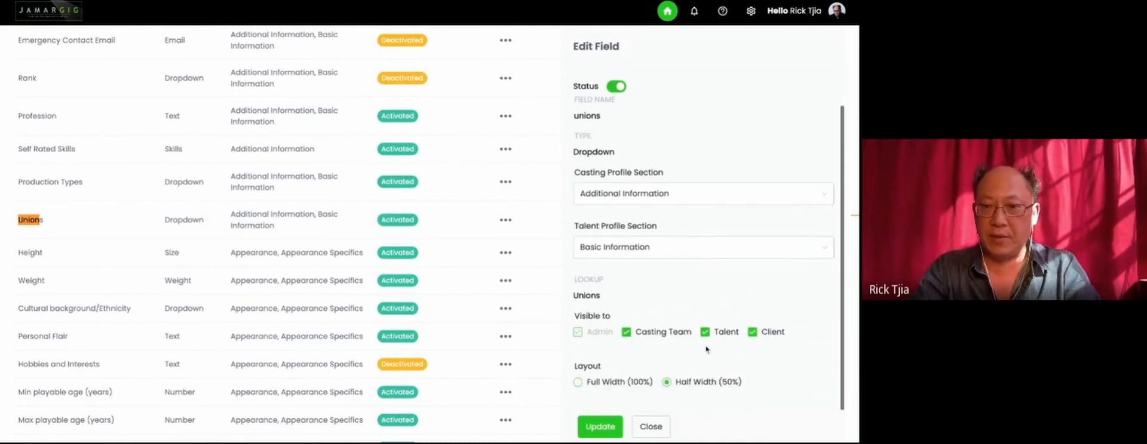
Finish checking the Unions field's settings in the Talent Profile and switch the data model to Lists
scroll(707, 350, up, 2)
scroll(496, 293, up, 8)
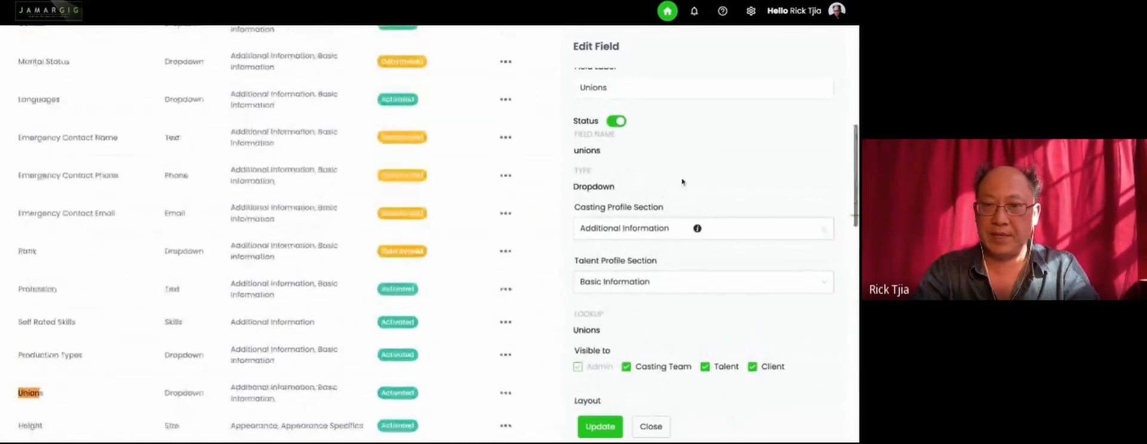
scroll(681, 196, down, 1)
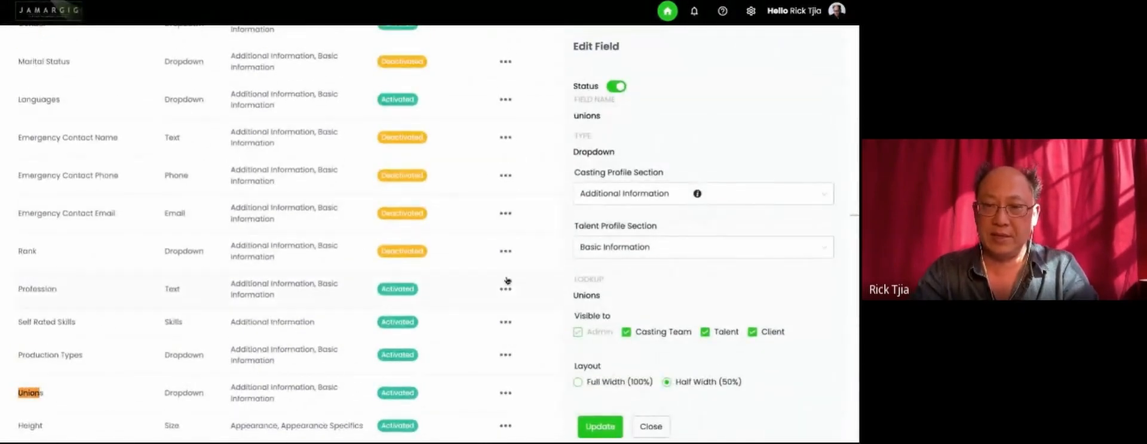
scroll(507, 281, up, 1)
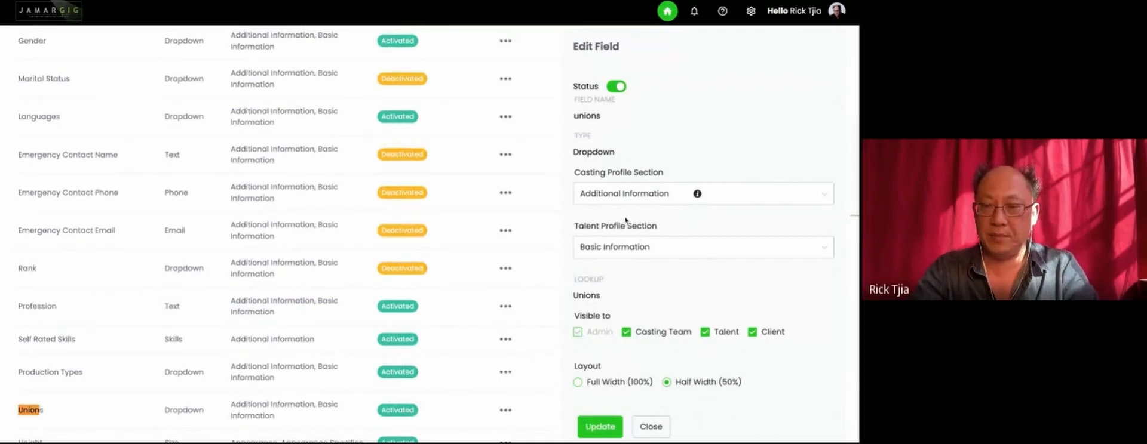
scroll(461, 317, down, 1)
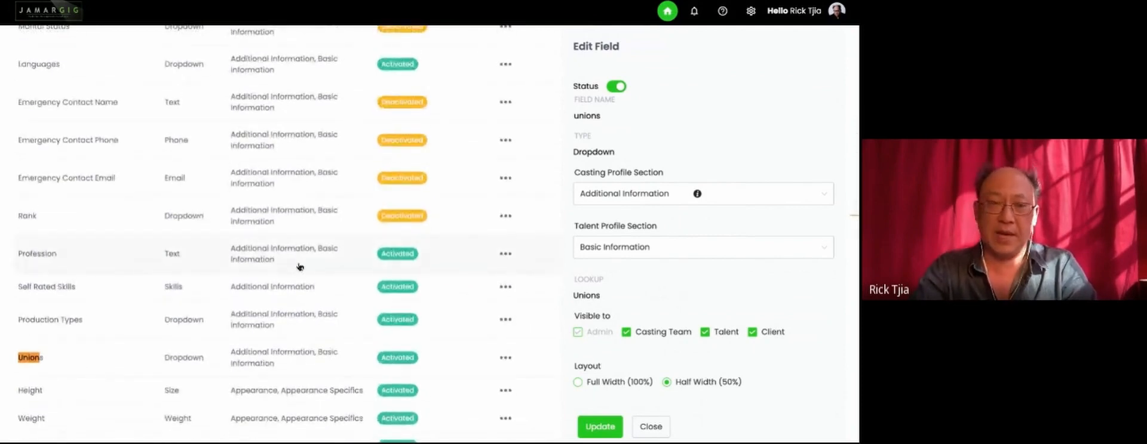
scroll(300, 267, up, 5)
scroll(300, 266, up, 5)
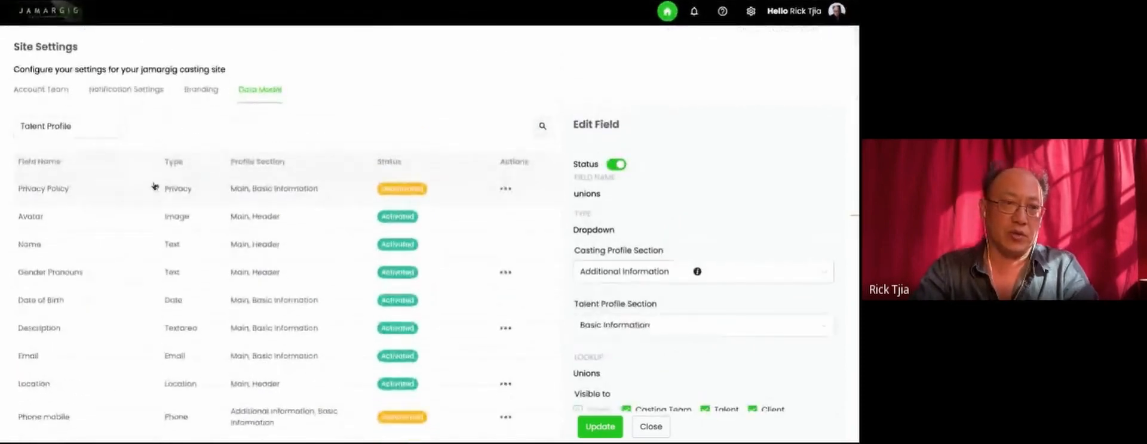
click(113, 125)
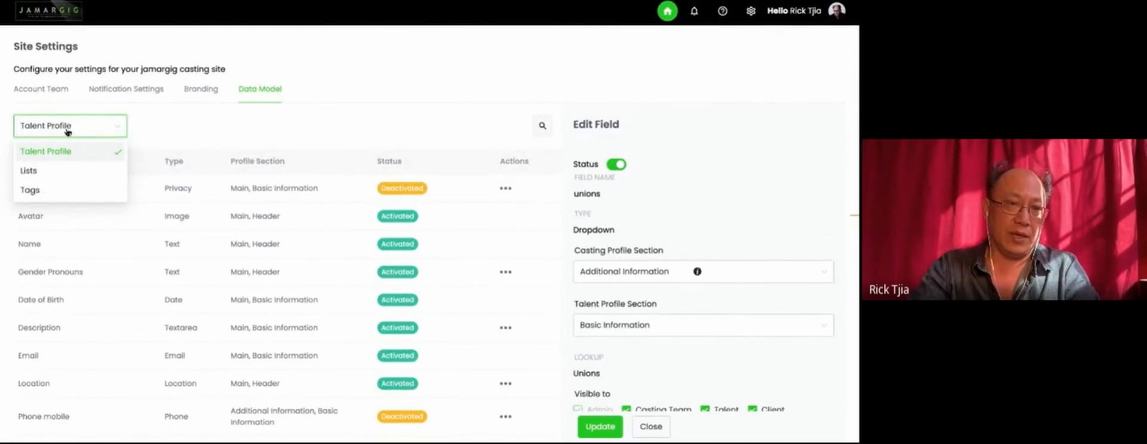
click(94, 173)
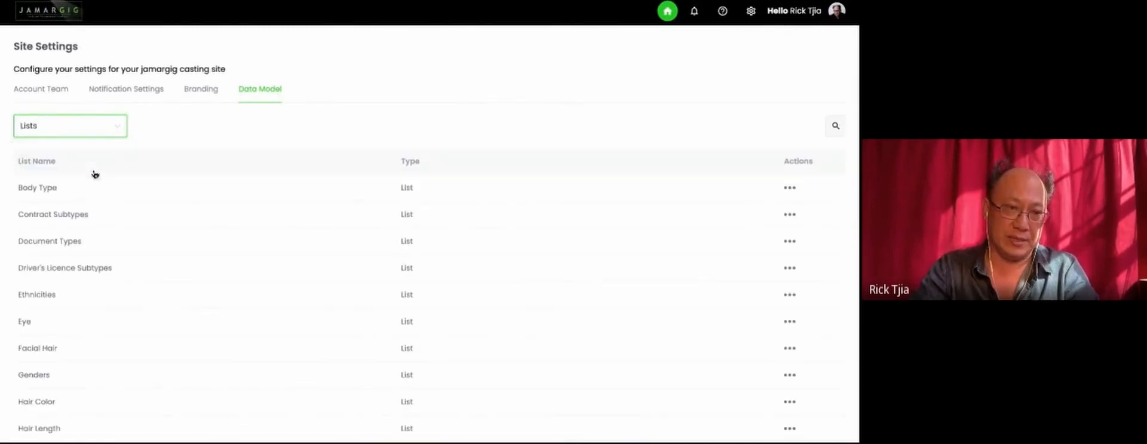
Open the Unions list for editing and review its list options from the first entry to the last
scroll(105, 245, down, 4)
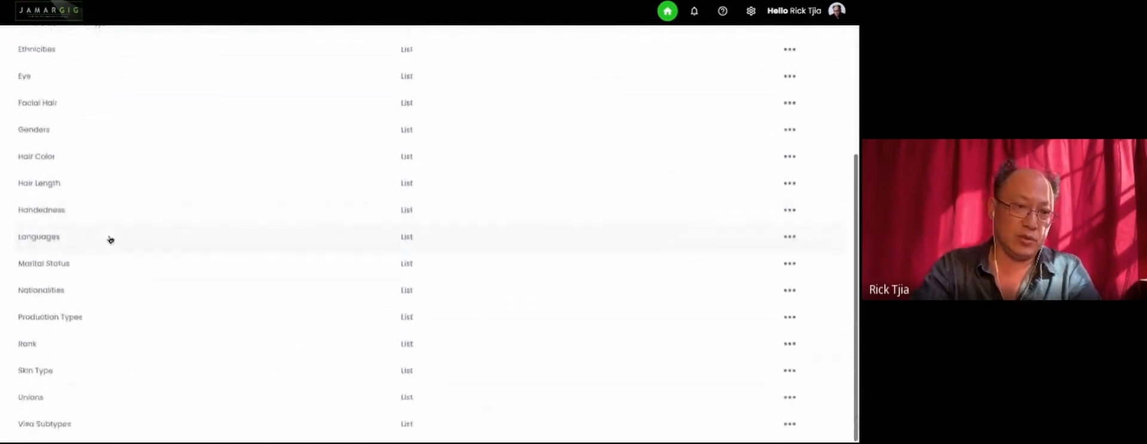
click(56, 411)
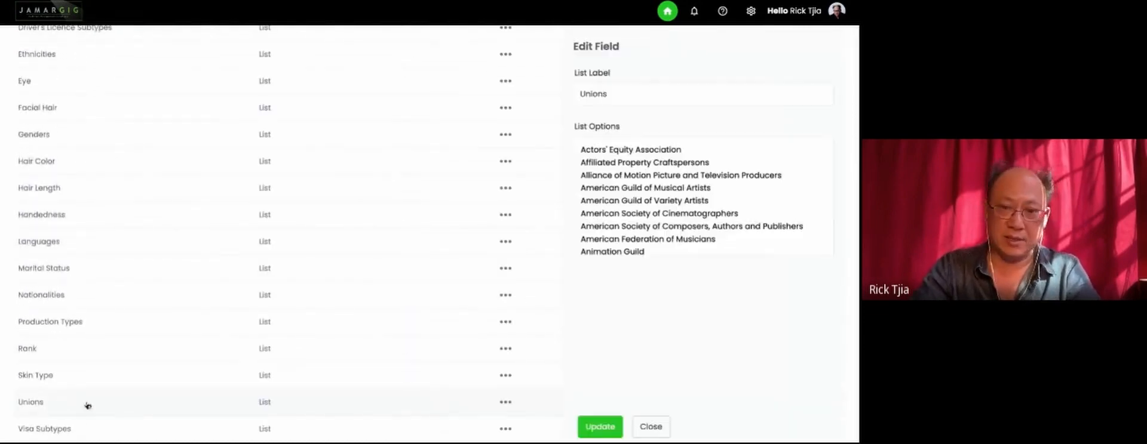
click(673, 248)
scroll(673, 239, down, 3)
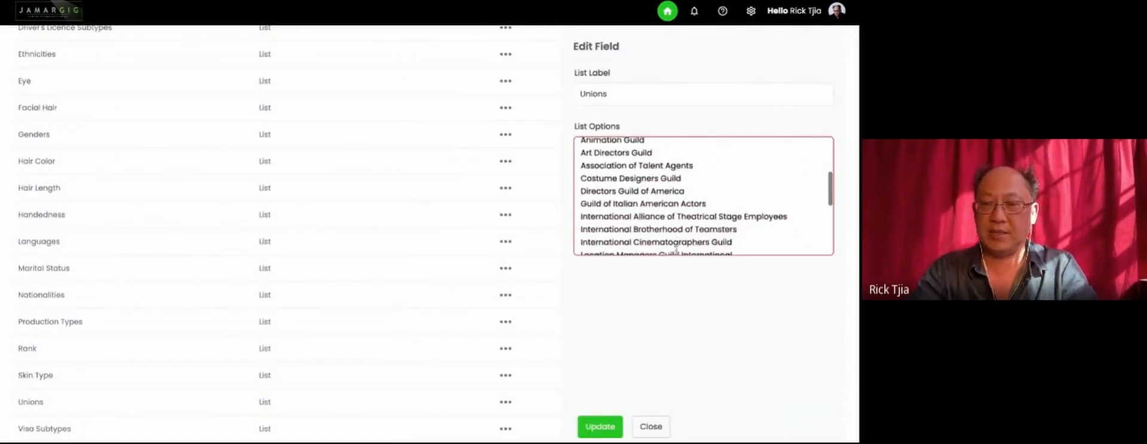
scroll(671, 227, down, 3)
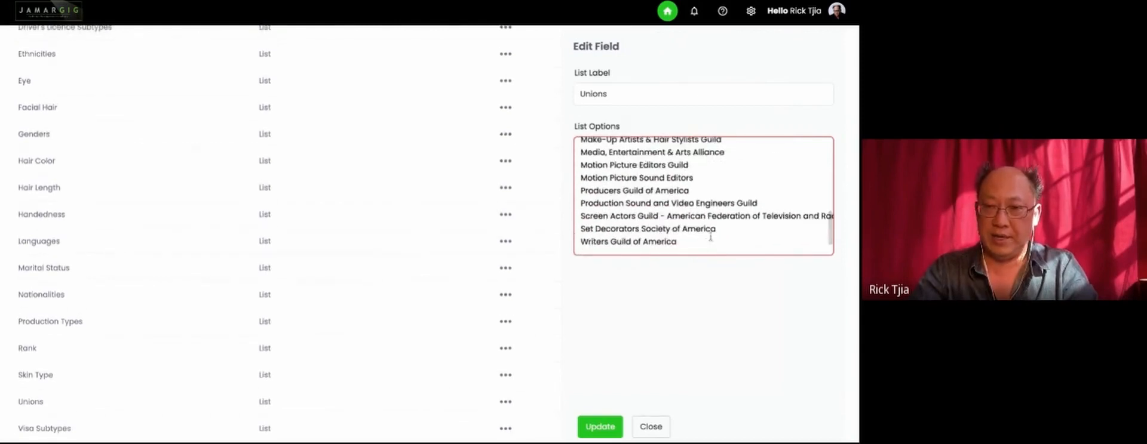
scroll(705, 246, up, 8)
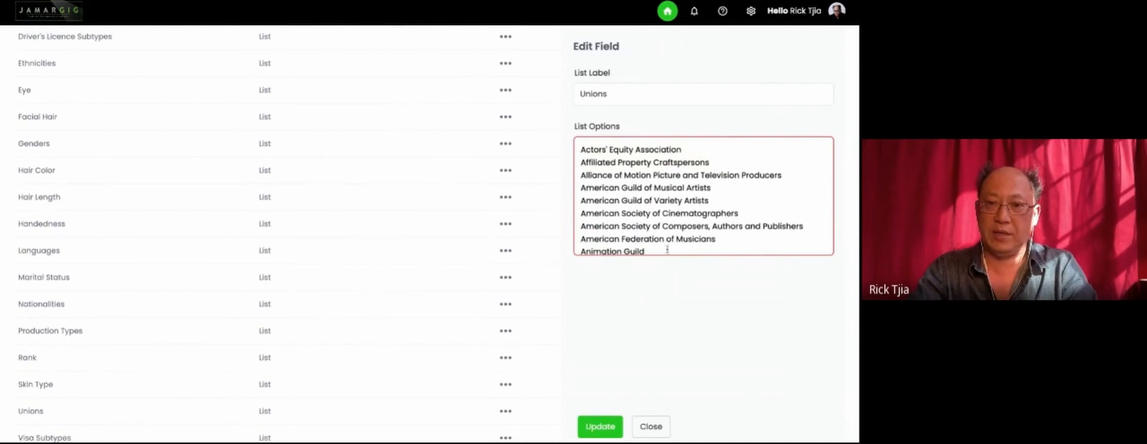
scroll(662, 227, down, 5)
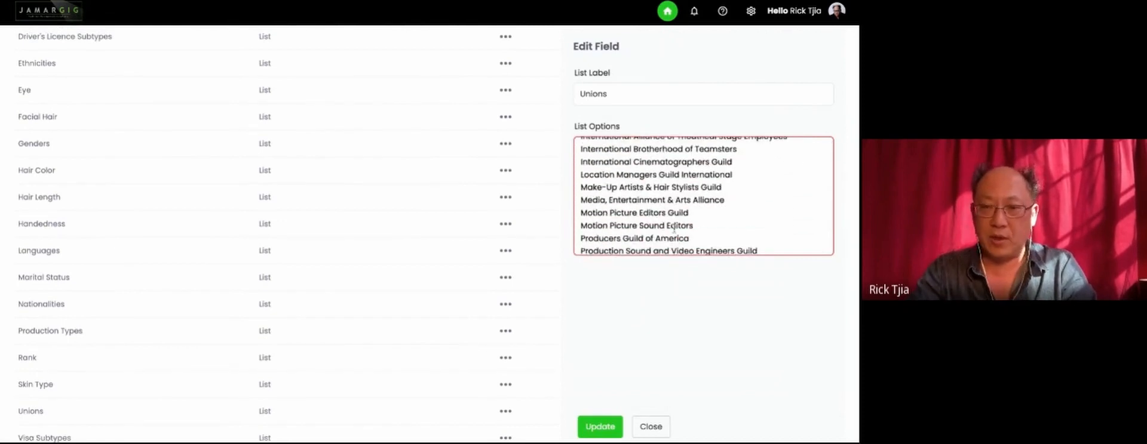
scroll(673, 230, down, 3)
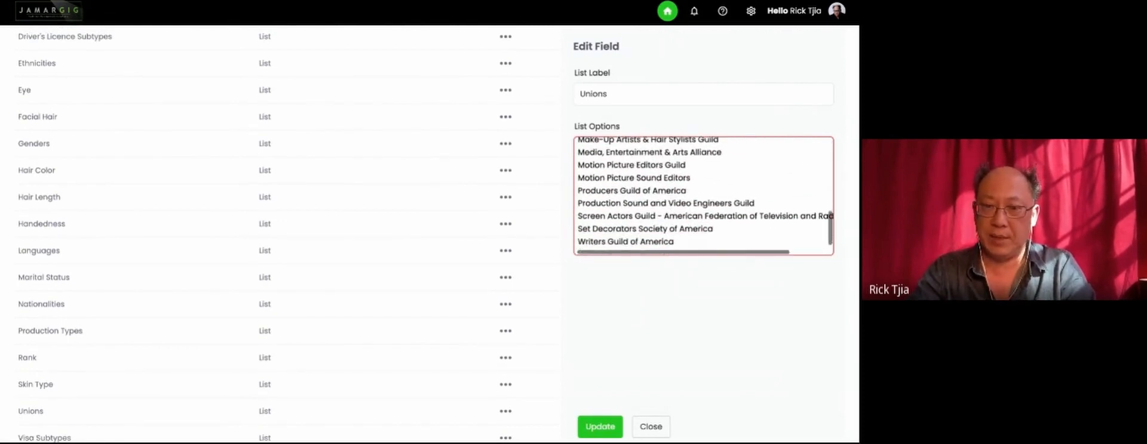
Save the Unions list and return to the start of the Lists data model
click(606, 428)
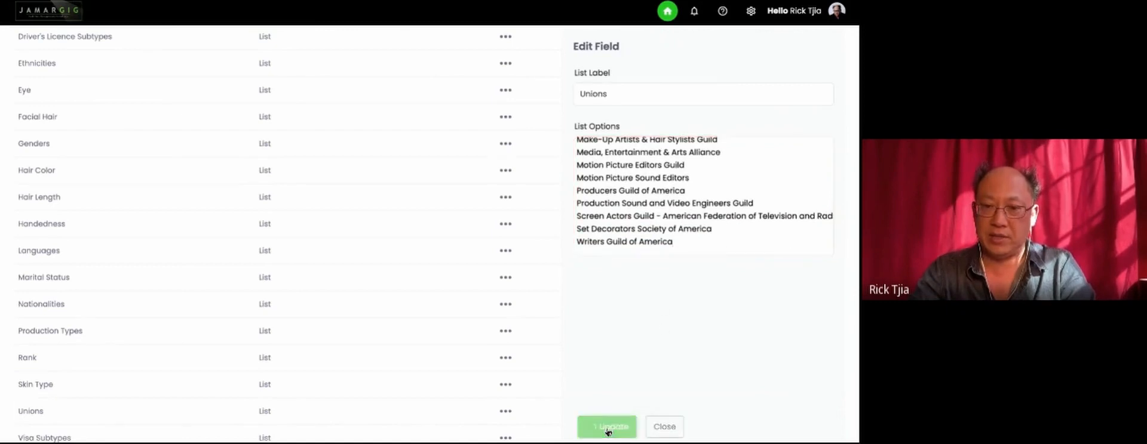
click(71, 126)
click(213, 136)
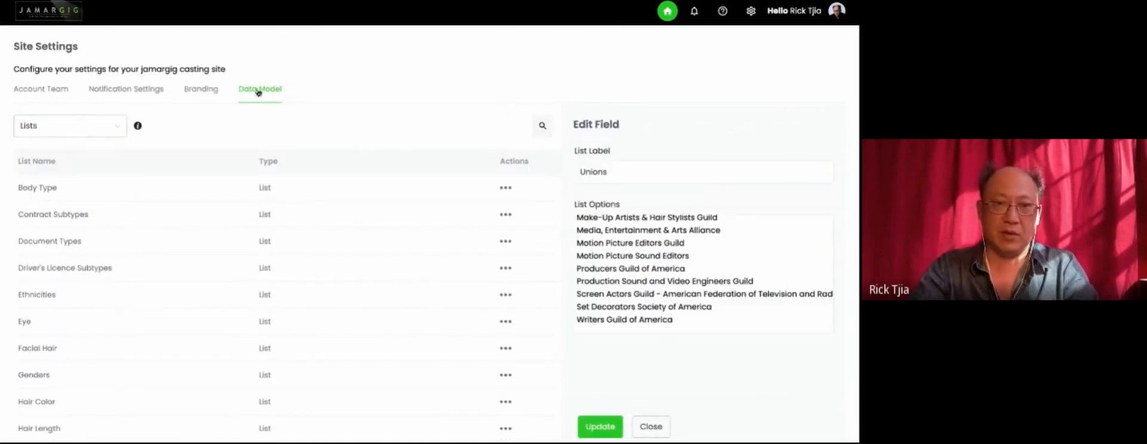